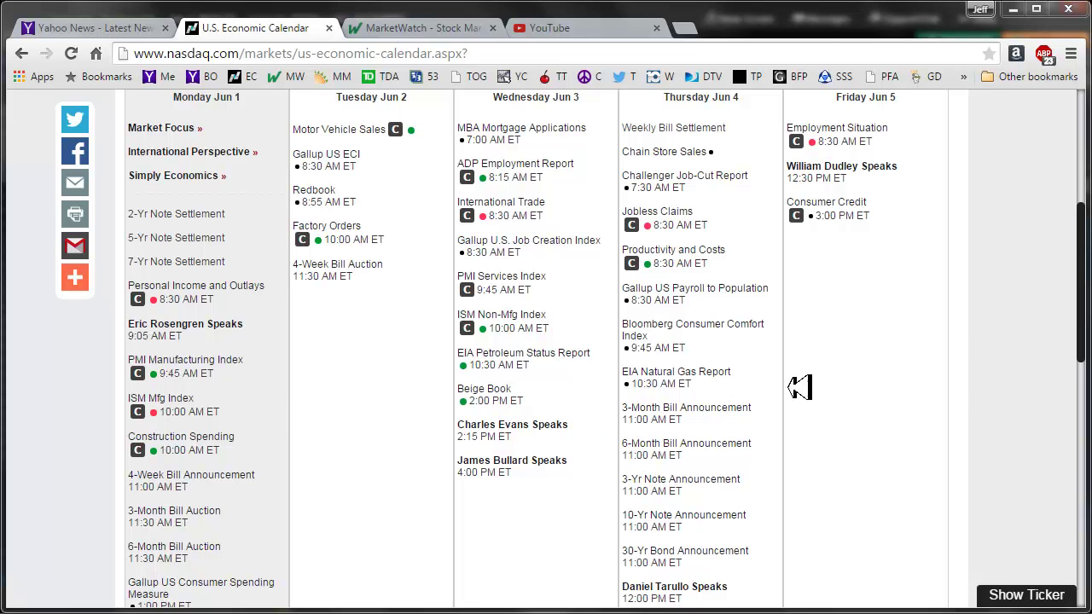
Switch to MarketWatch and show the European indices, with FTSE 100 at 6,972 and DAX 11,369.
scroll(879, 389, "down", 2)
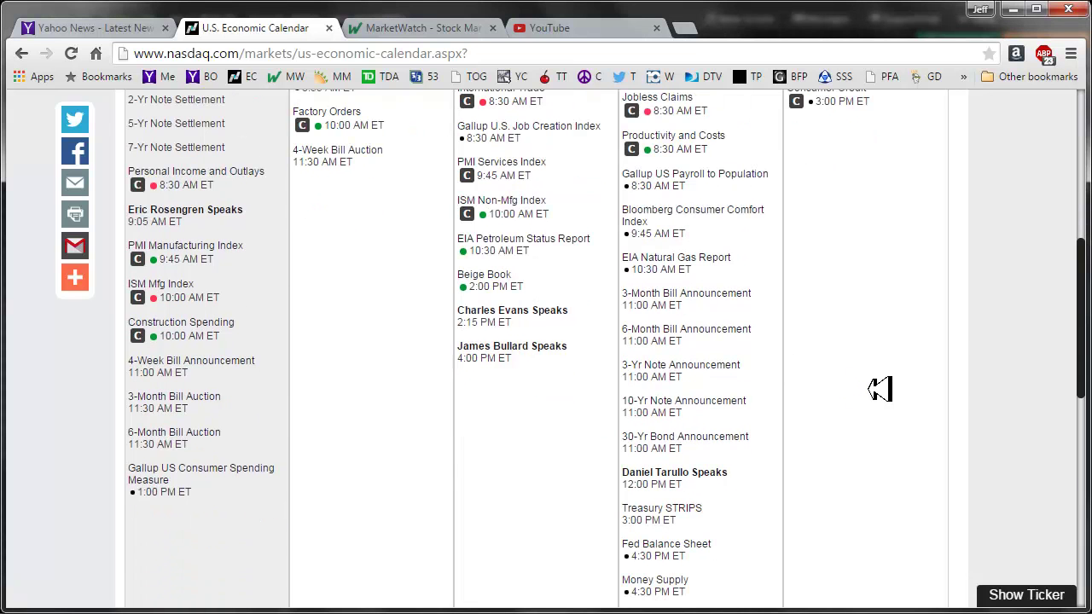
scroll(880, 389, "up", 3)
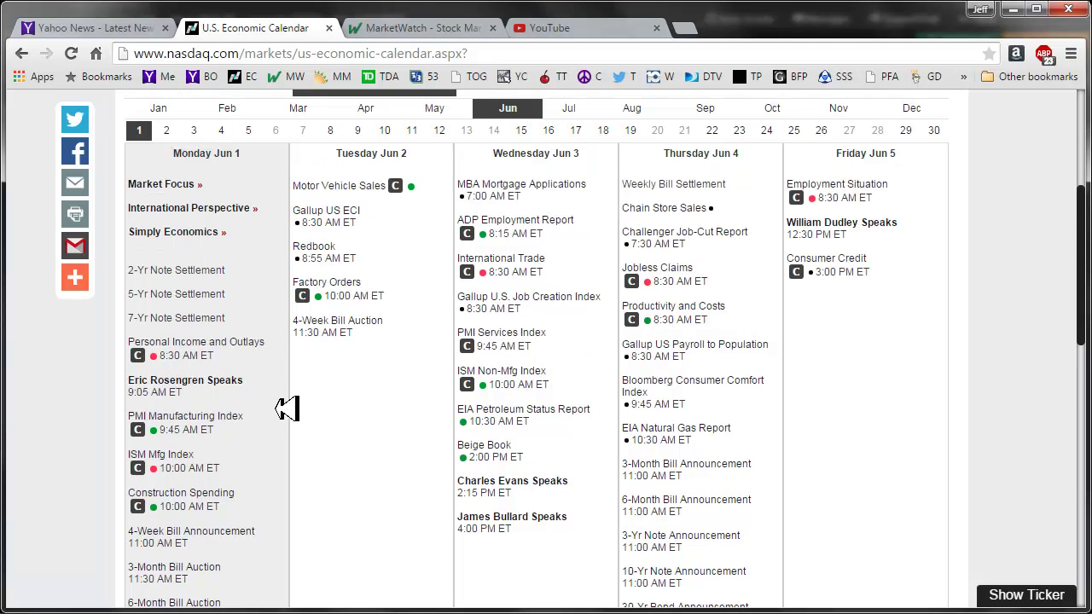
scroll(348, 401, "down", 1)
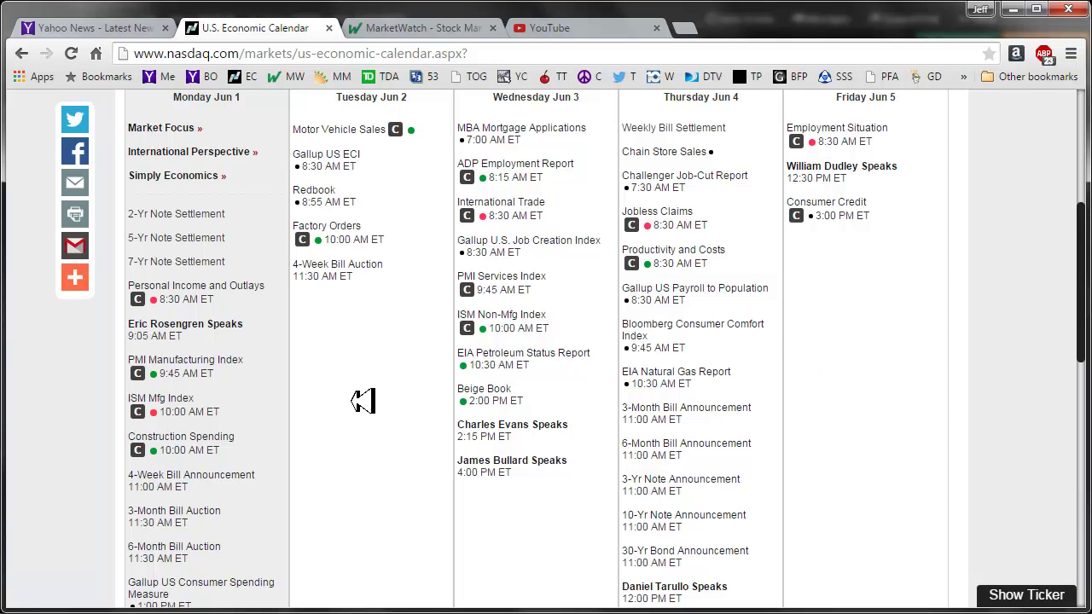
left_click(418, 28)
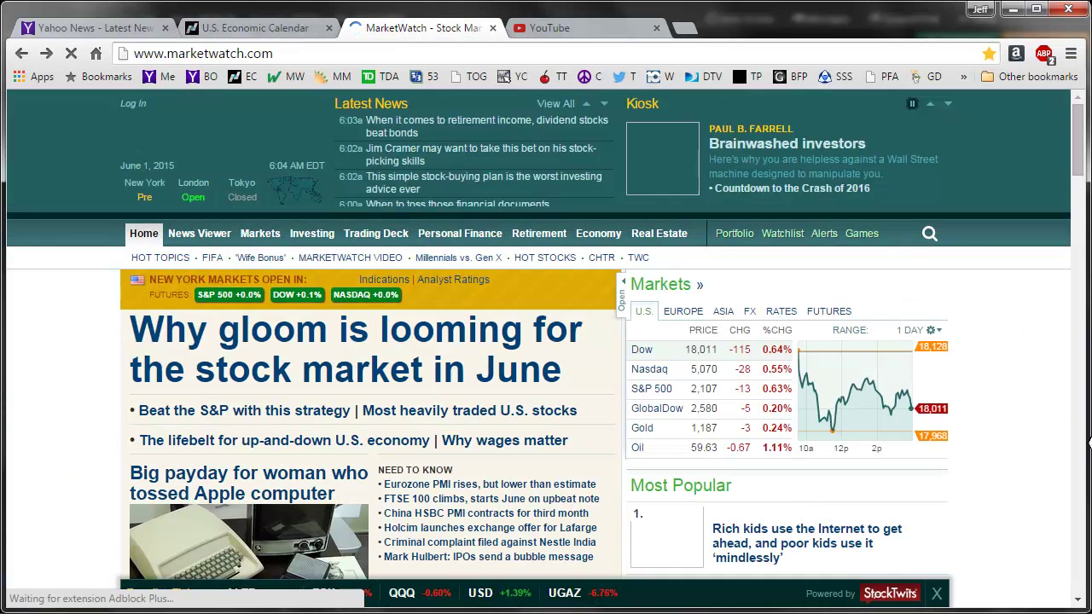
left_click(726, 311)
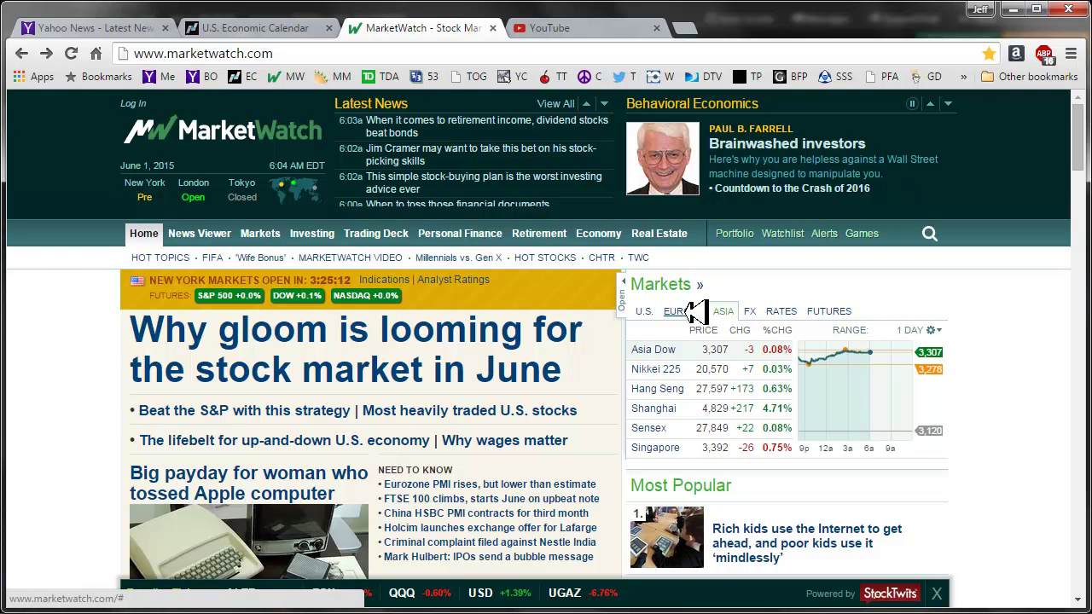
left_click(691, 311)
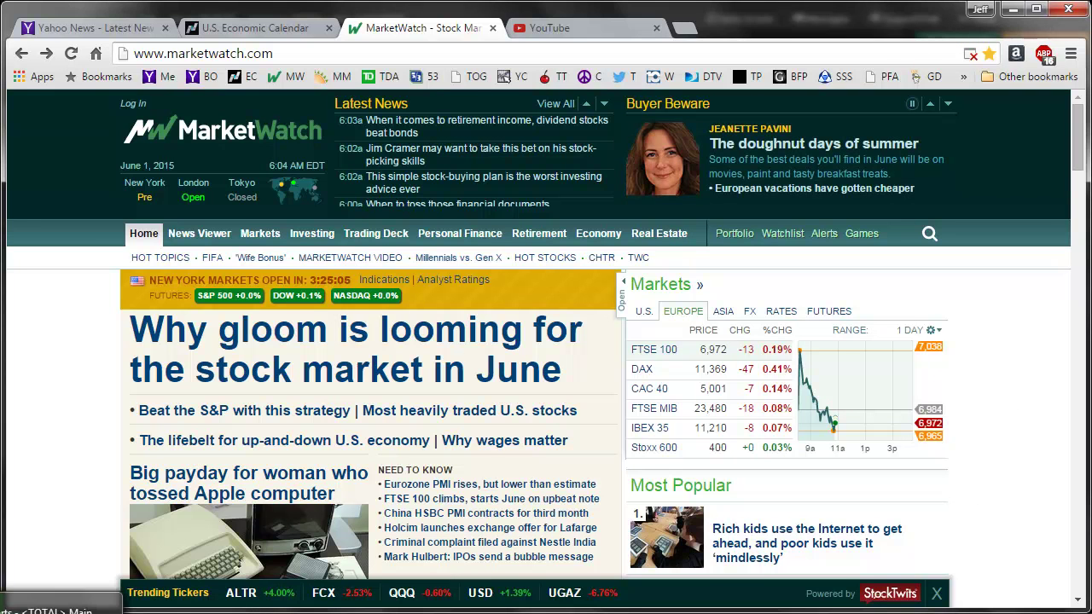
Return to thinkorswim's Activity and Positions, briefly expanding and collapsing the GLD position's legs.
key("alt+Tab")
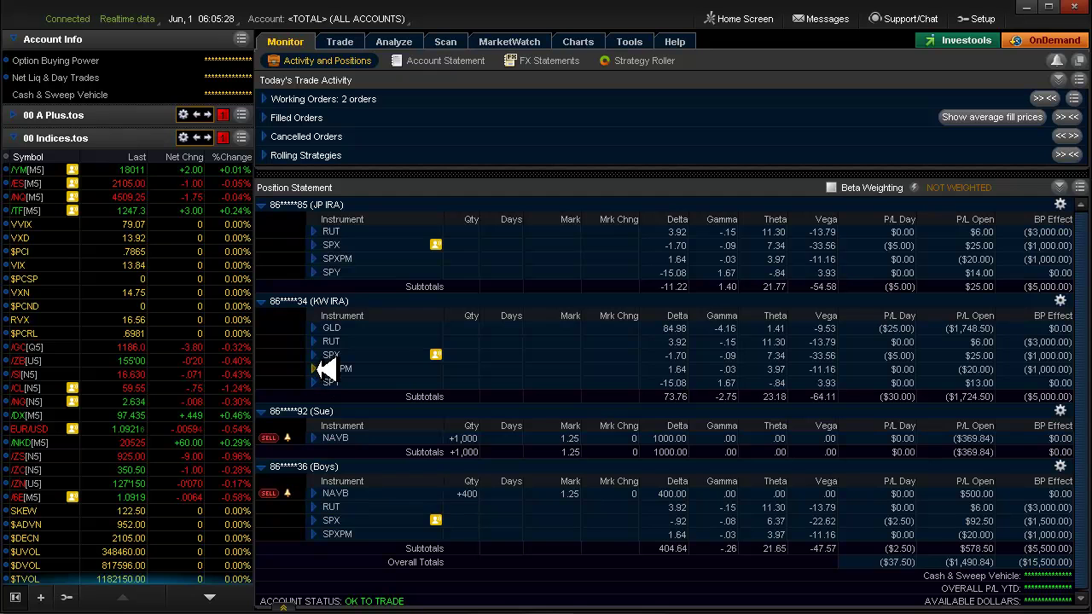
left_click(313, 327)
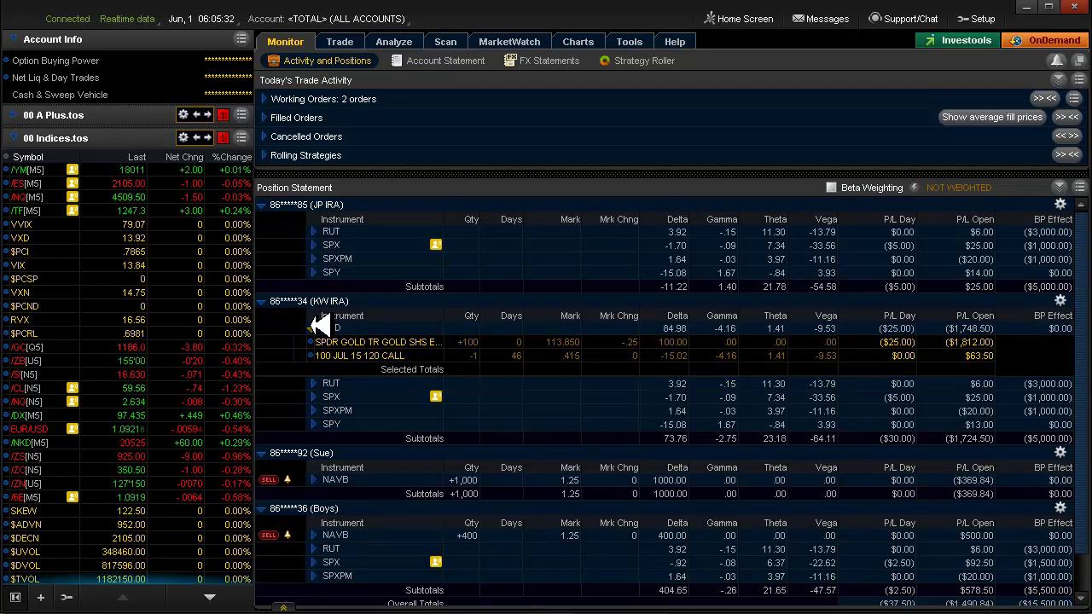
left_click(313, 327)
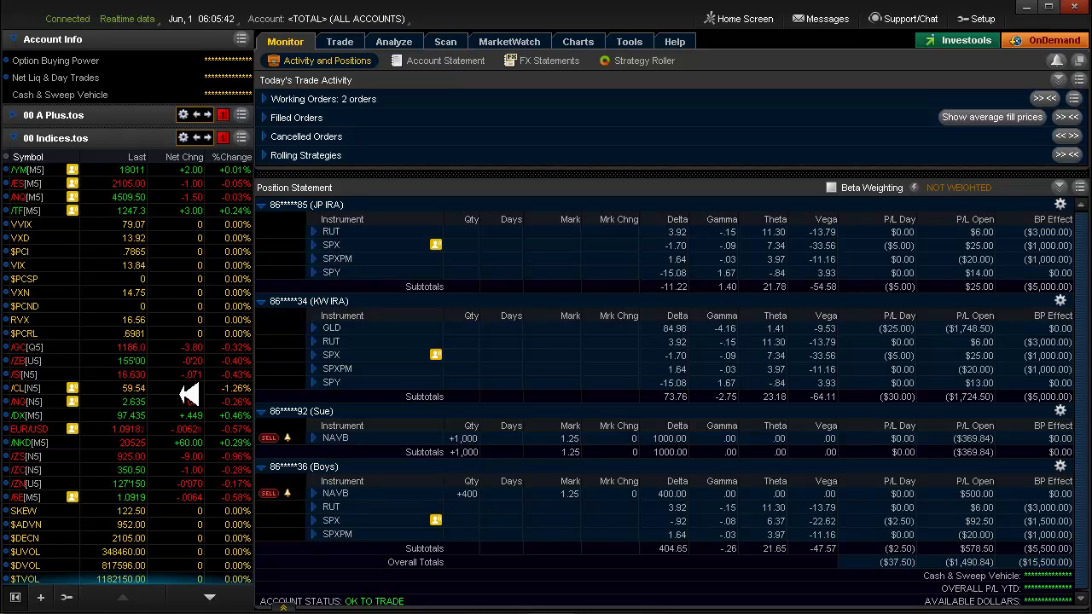
left_click(577, 39)
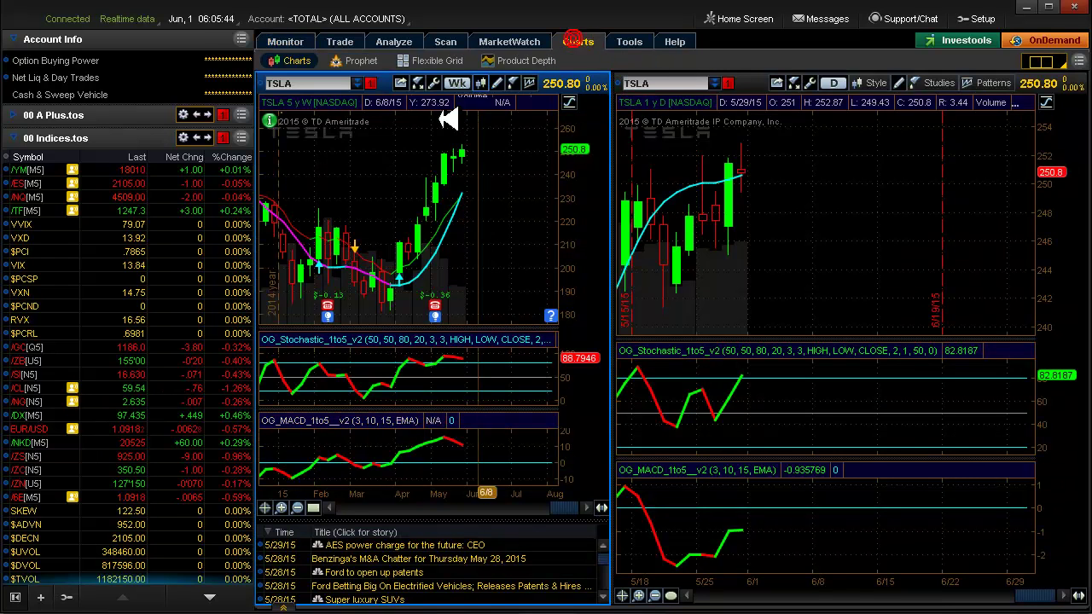
left_click(61, 386)
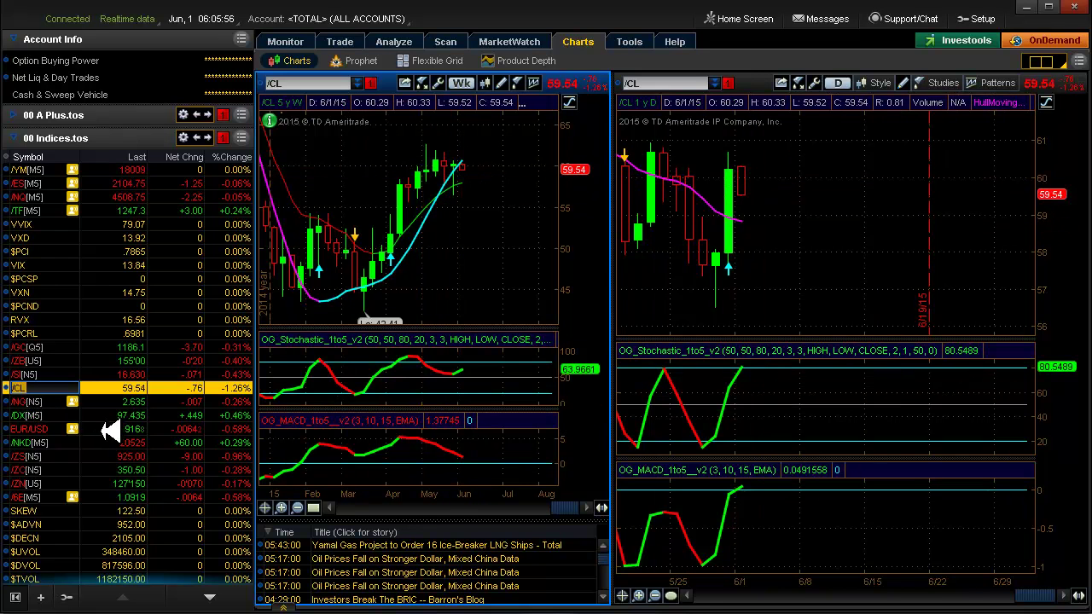
left_click(162, 416)
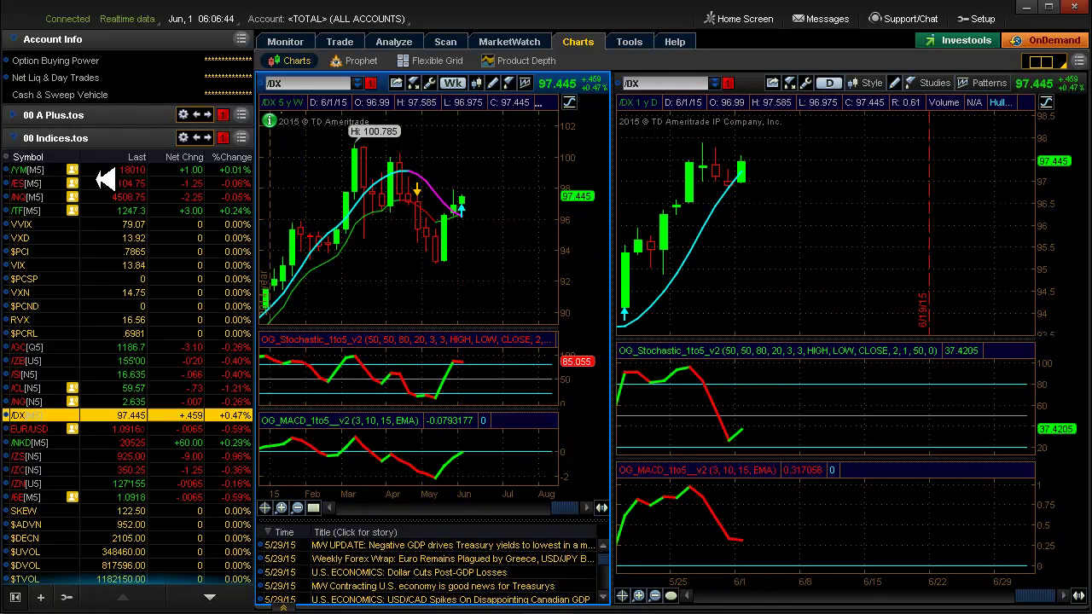
left_click(293, 41)
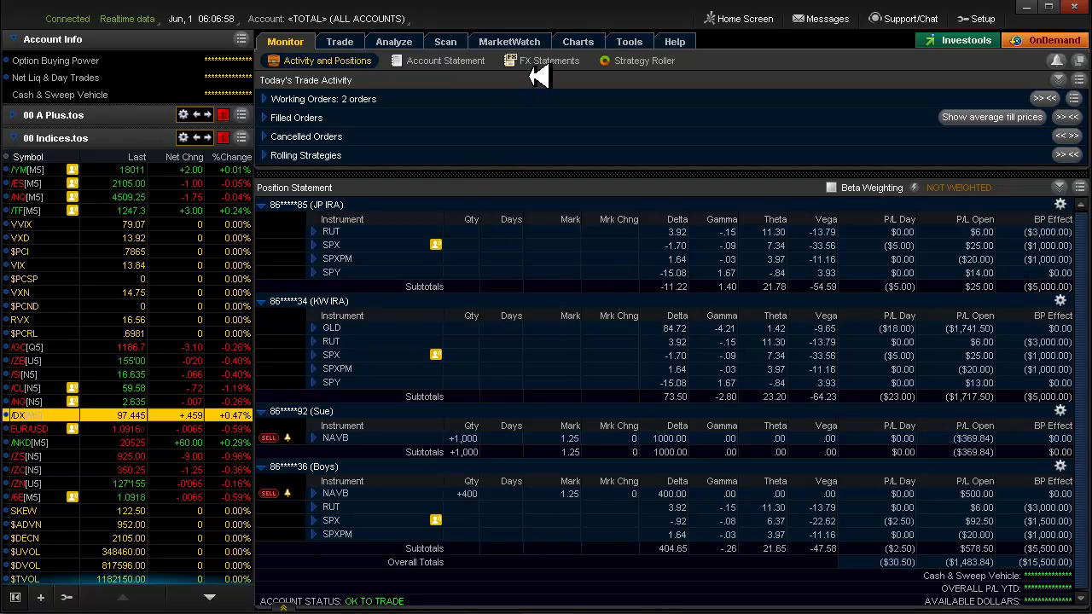
Expand the 00 A Plus.tos watchlist and load RUT on a 1Y daily chart.
left_click(10, 115)
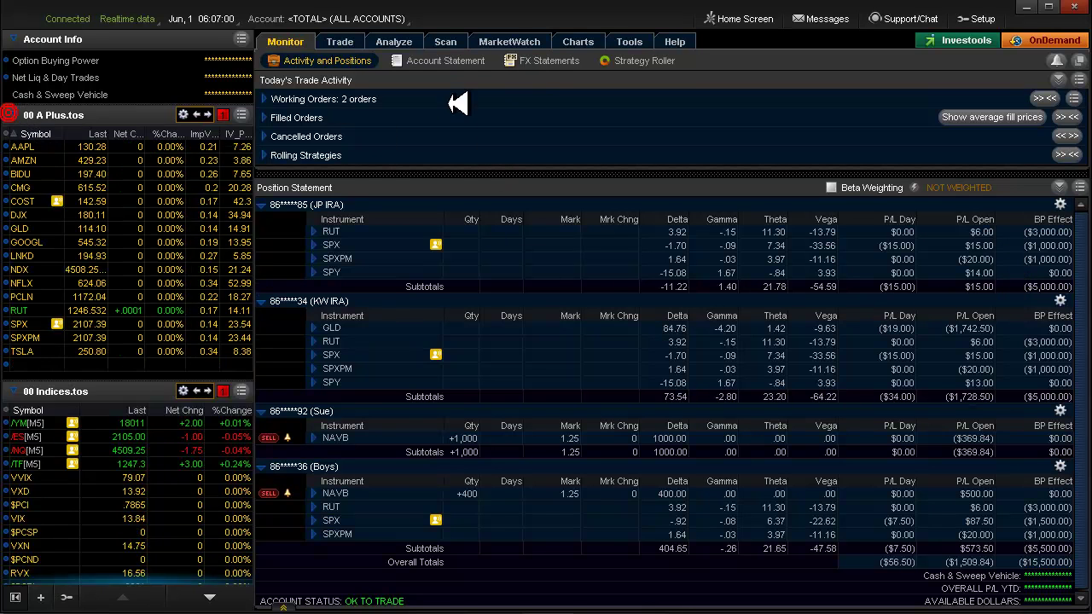
key("alt+Tab")
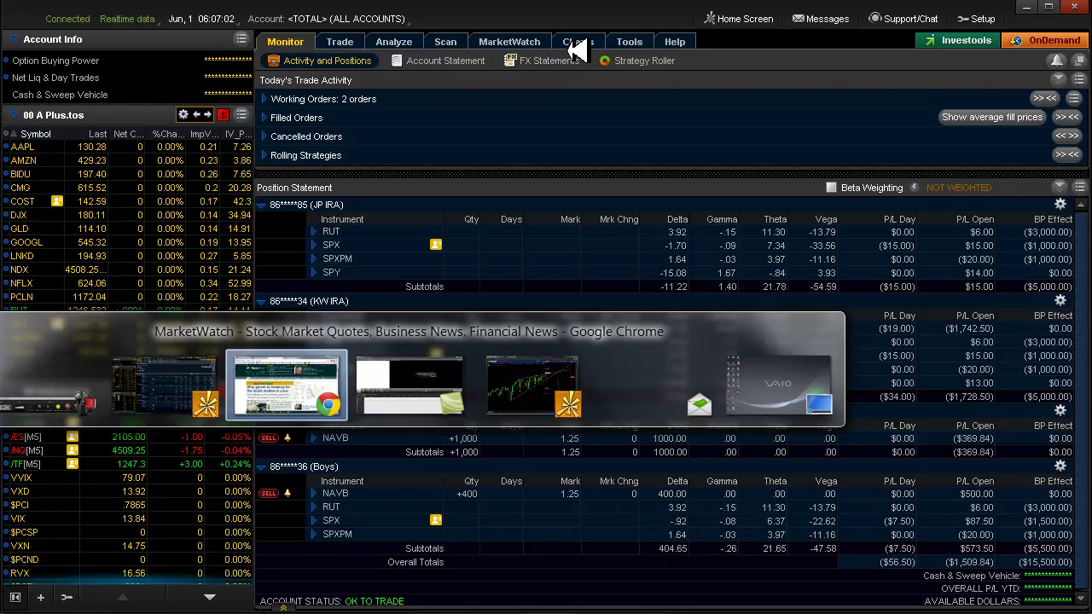
key("alt+Tab")
key("alt+Tab")
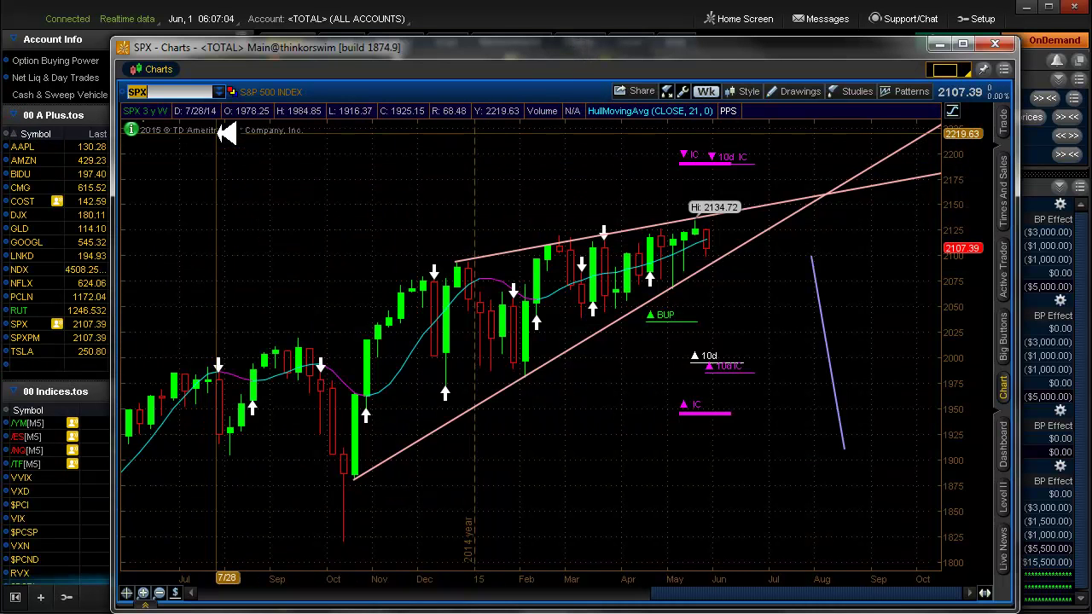
type("RUT")
key("Return")
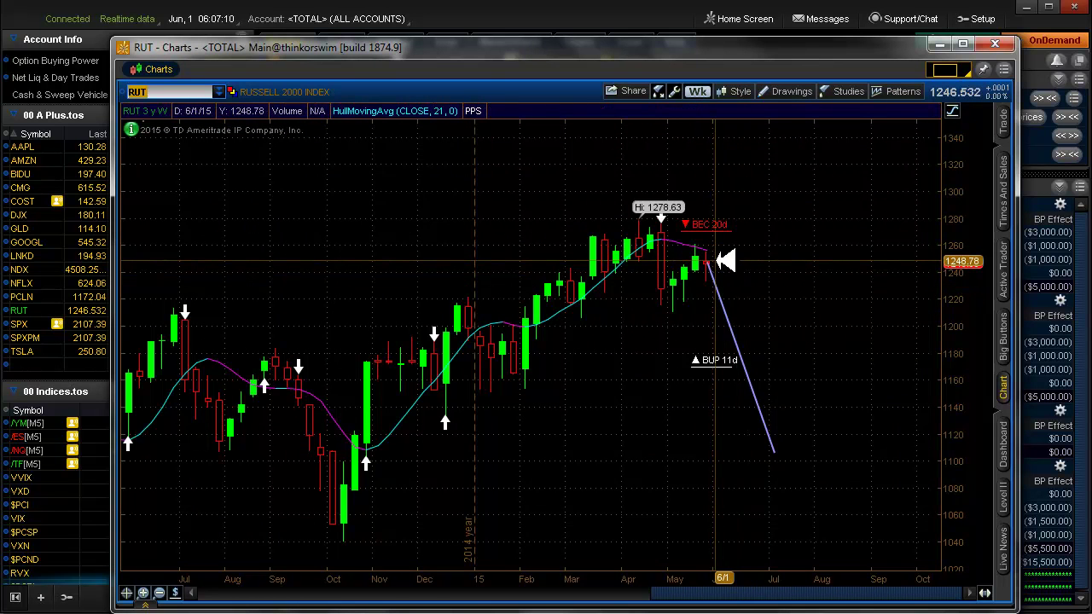
left_click(699, 90)
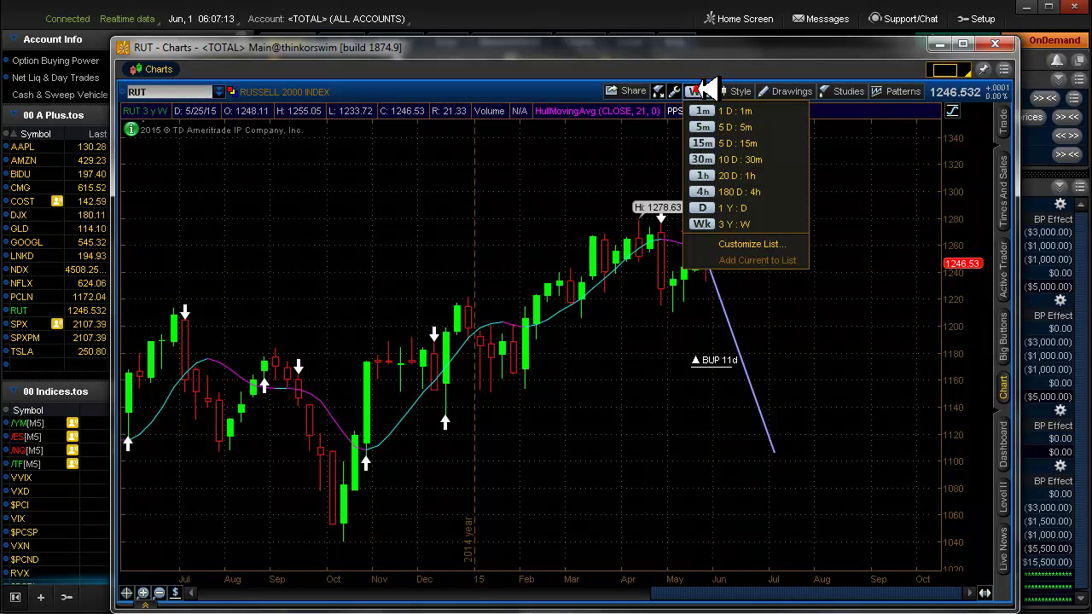
left_click(701, 211)
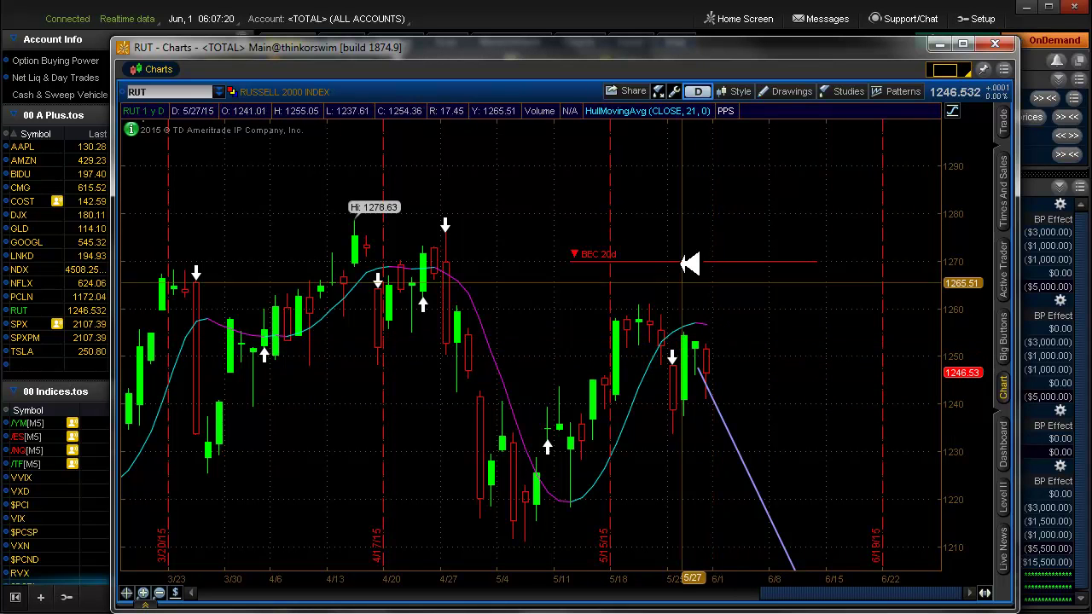
Replace the chart symbol with SPX and set it to 3Y weekly.
left_click(136, 91)
type("SPX")
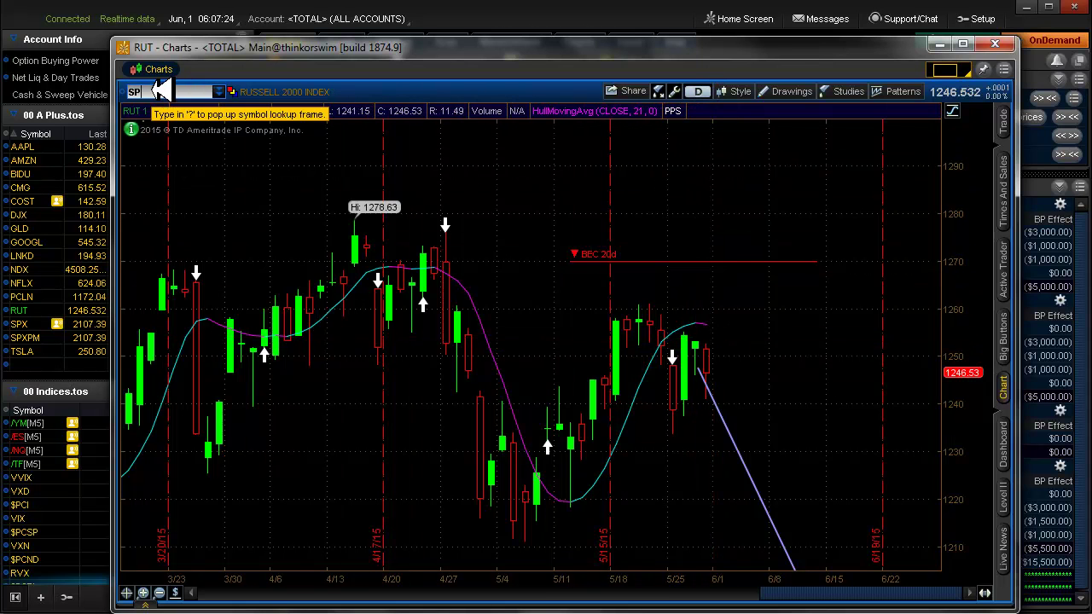
key("Return")
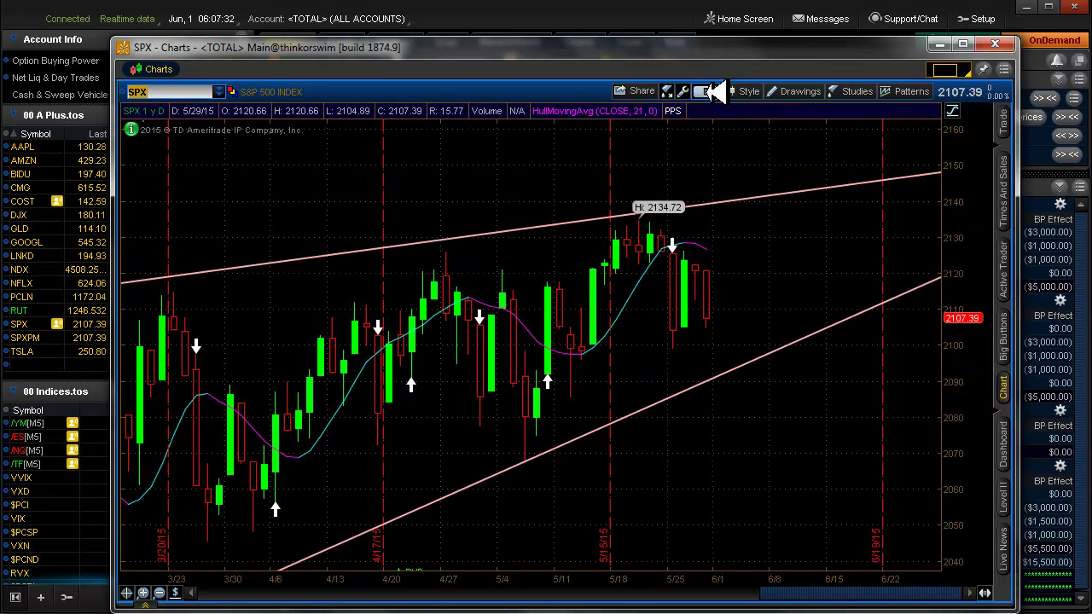
left_click(706, 91)
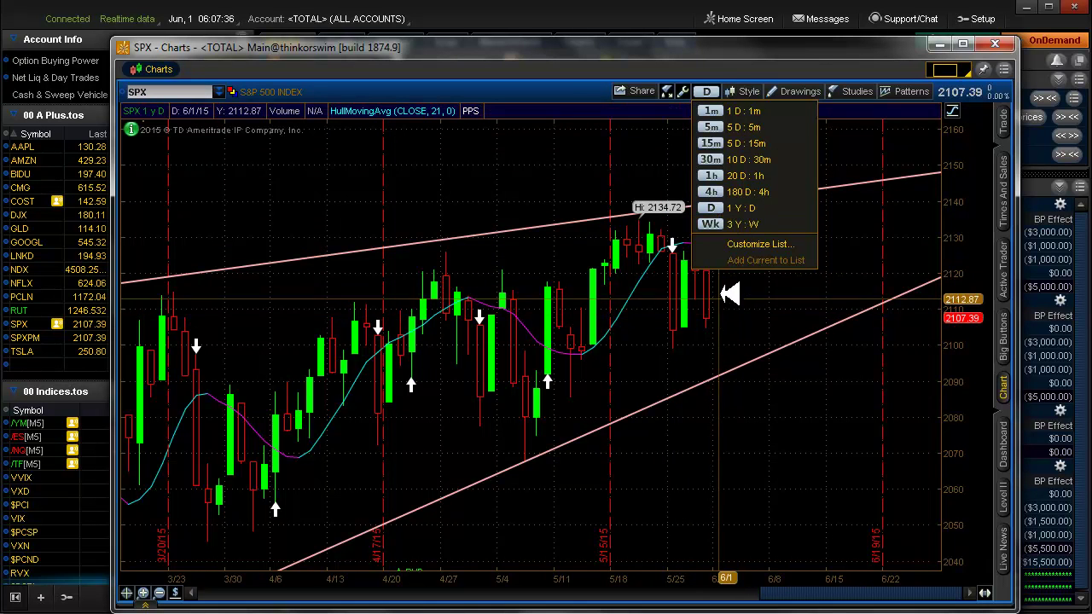
left_click(709, 224)
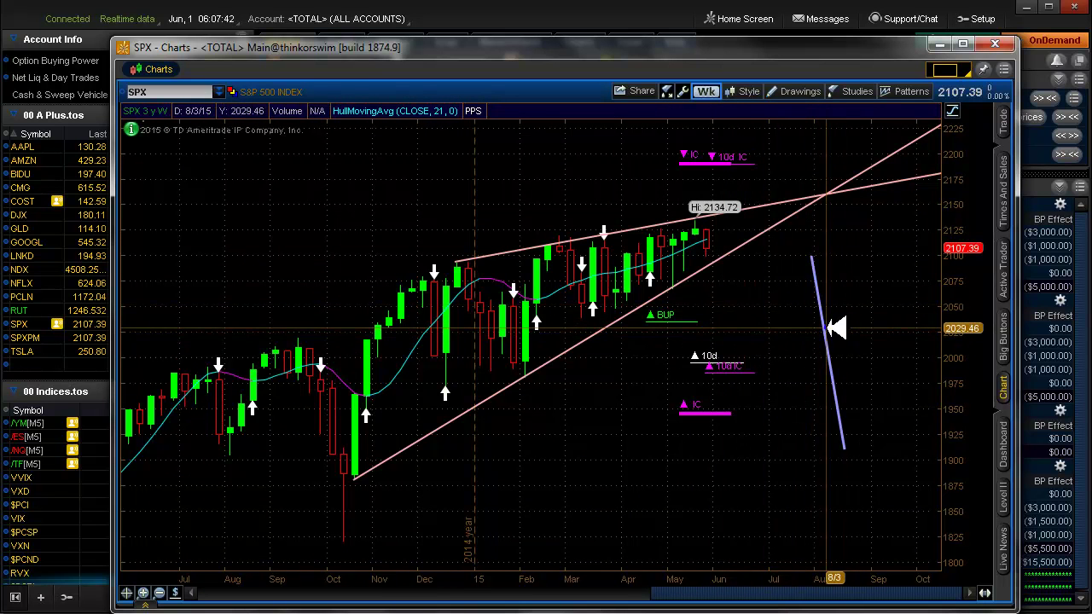
Shift the SPX downward projection line left to mid-July, then return to the Position Statement.
right_click(835, 328)
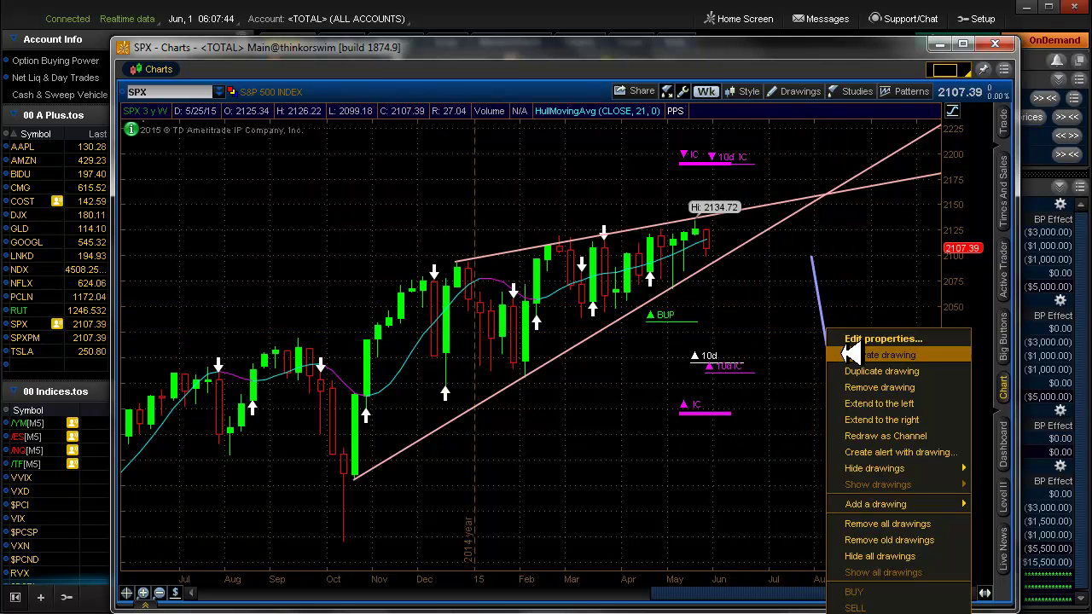
left_click(843, 350)
left_click_drag(840, 346, 735, 319)
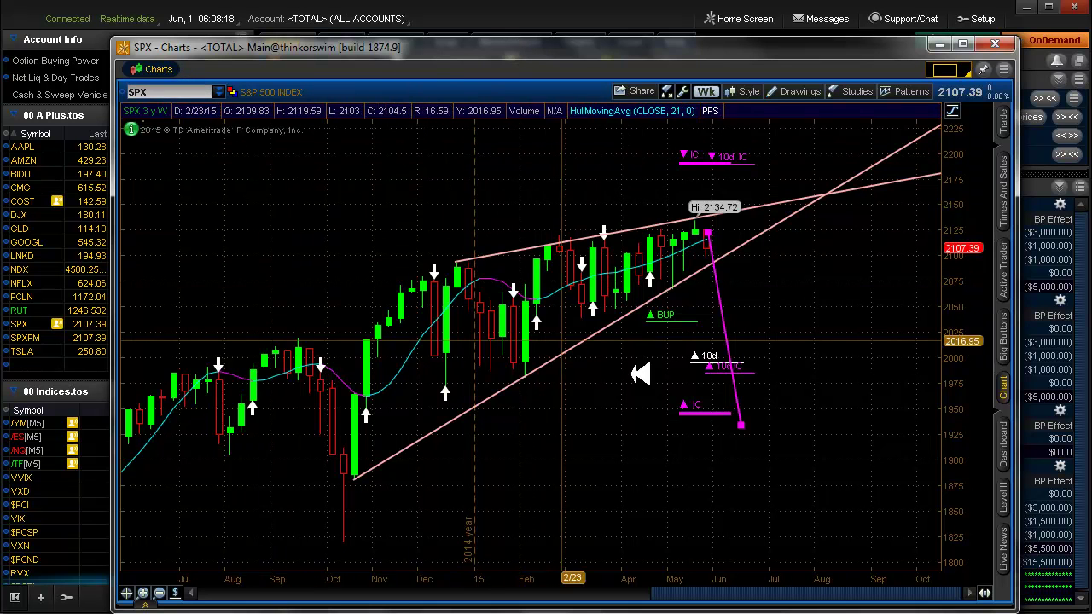
left_click(620, 12)
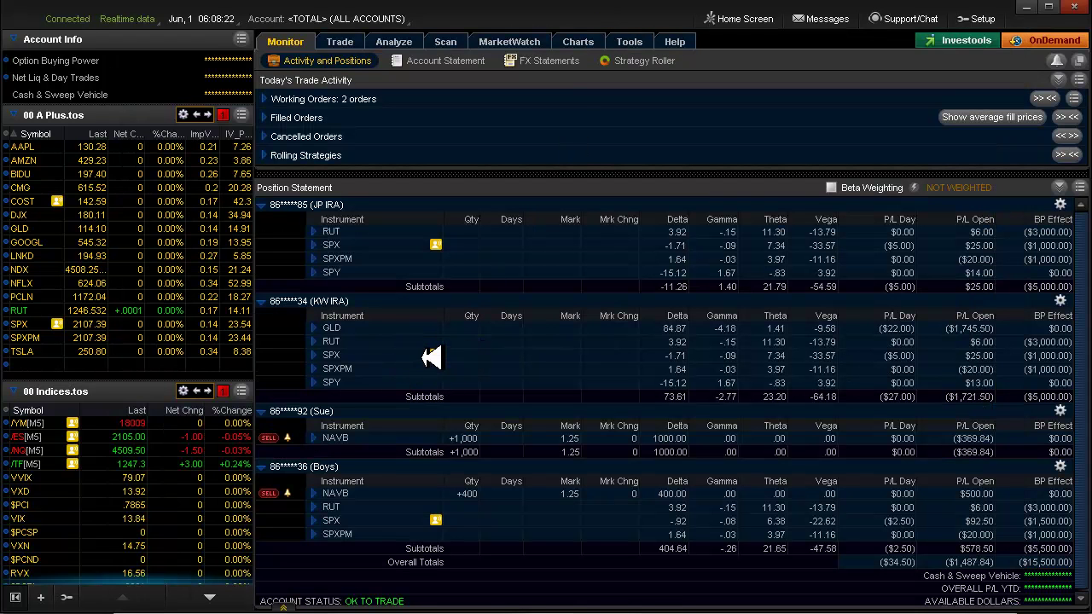
Expand and collapse the SPXPM and SPX option legs in the second IRA account.
left_click(313, 367)
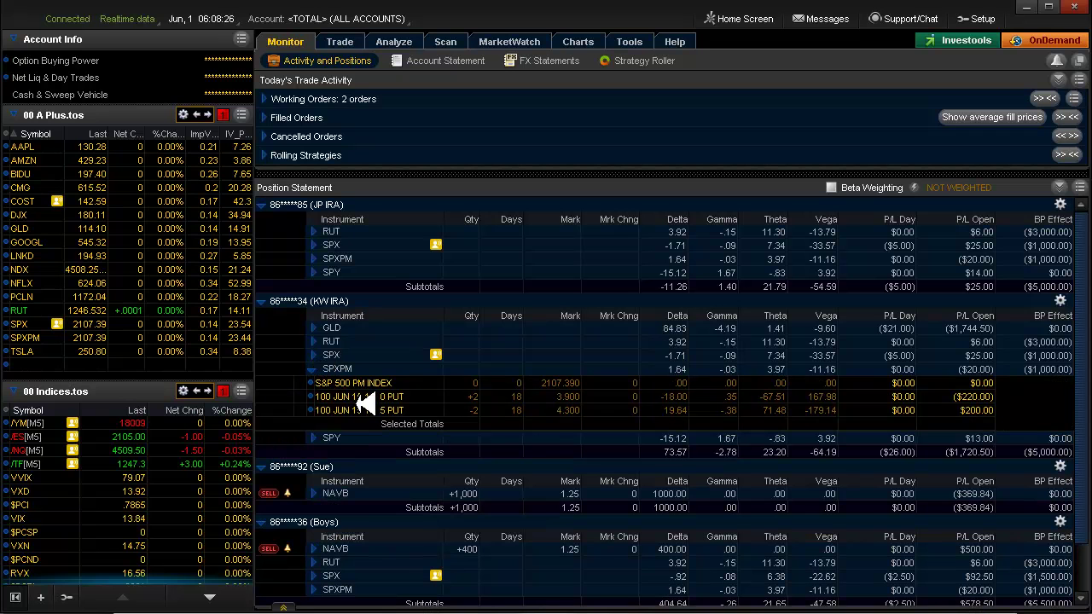
left_click(313, 355)
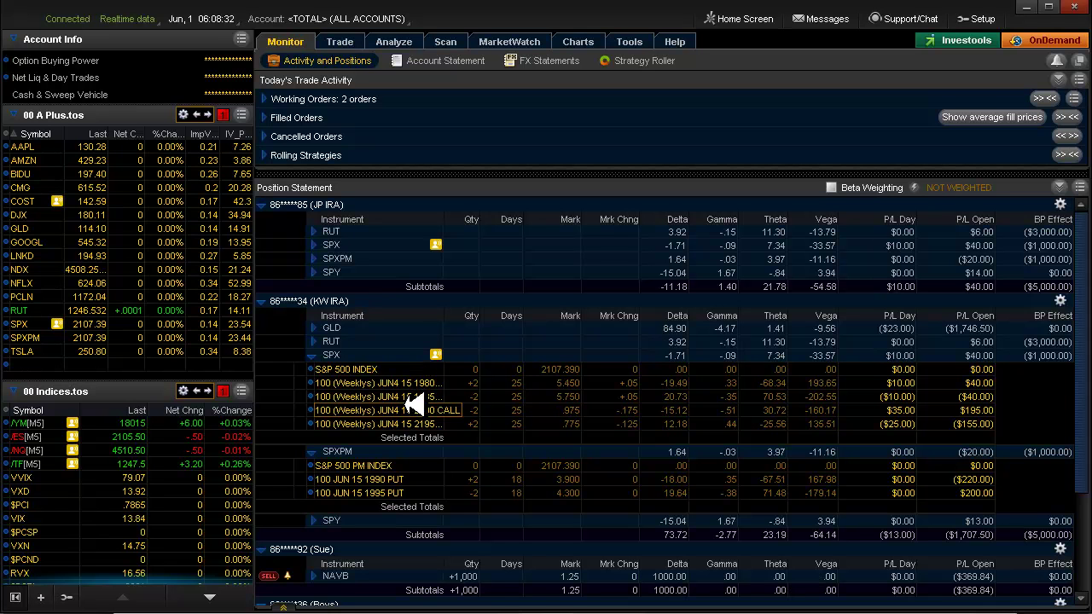
left_click(316, 355)
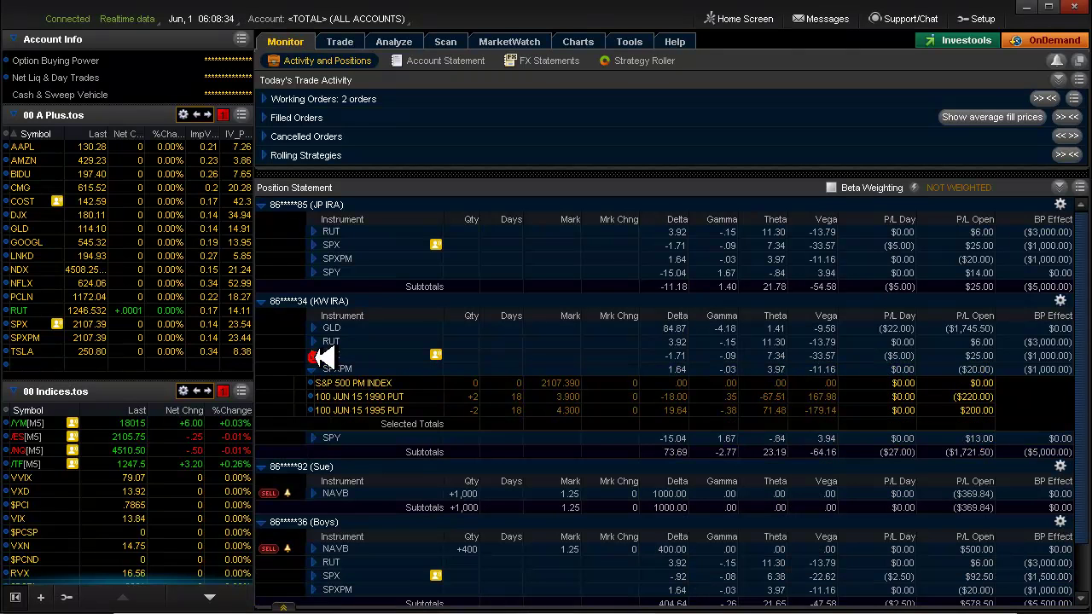
left_click(317, 368)
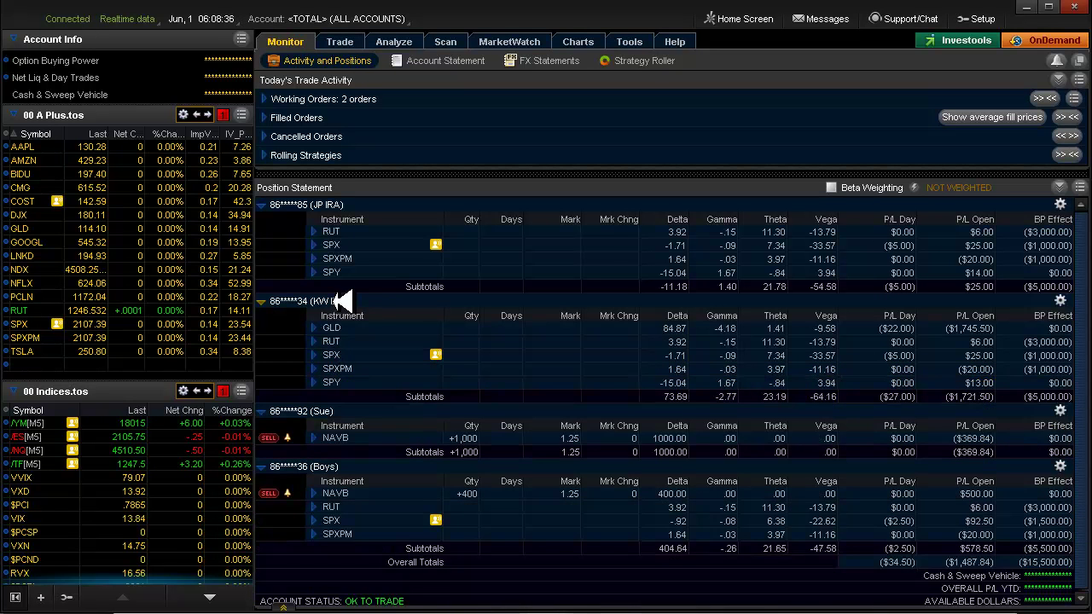
Check the SPX and SPXPM legs in the last account, then open the Account Statement.
left_click(313, 520)
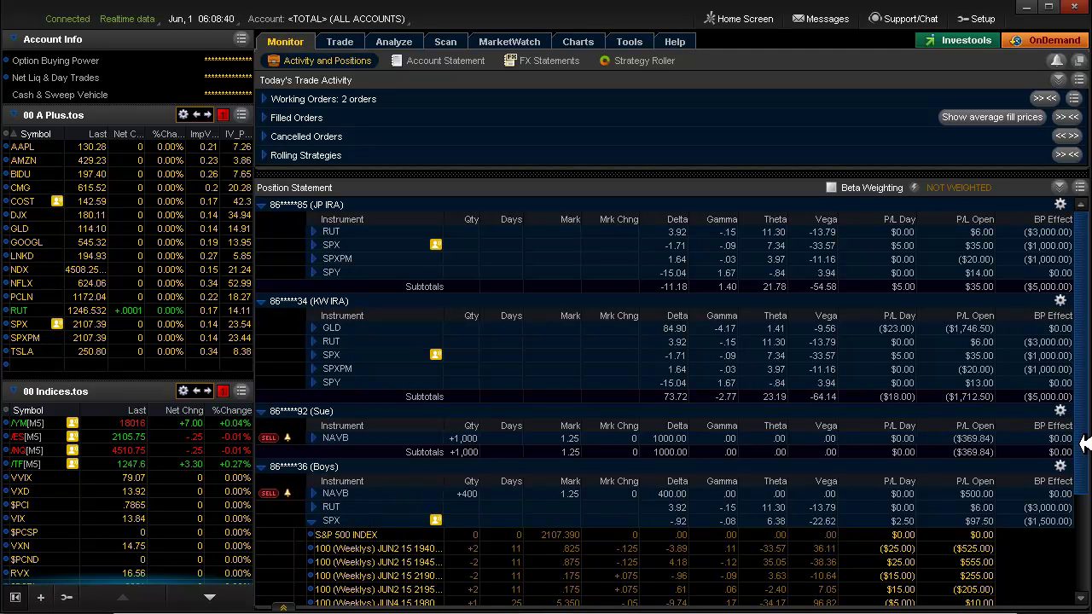
scroll(1062, 441, "down", 3)
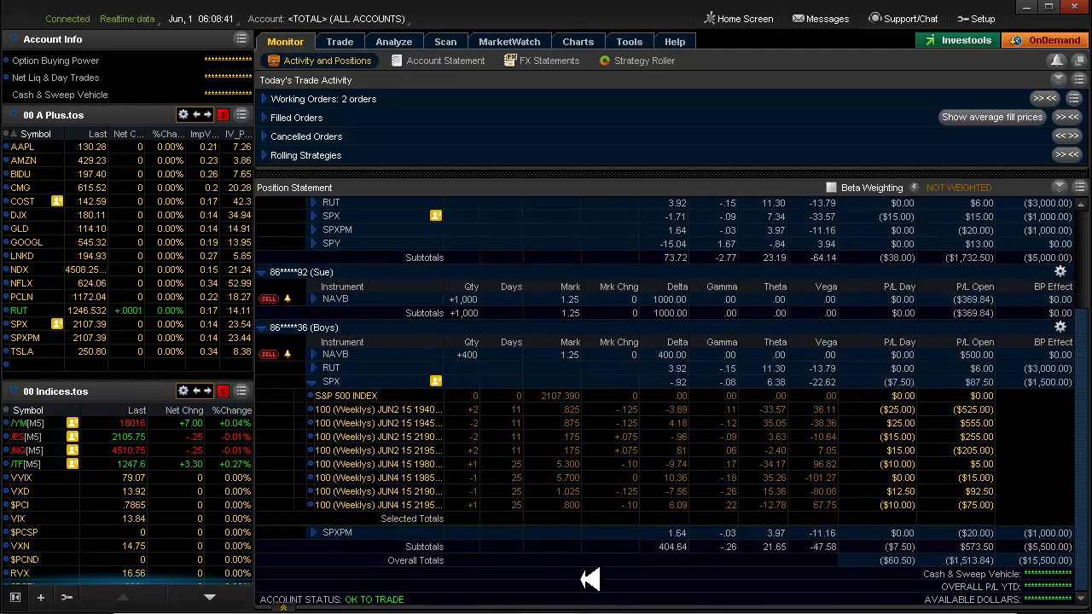
left_click(312, 533)
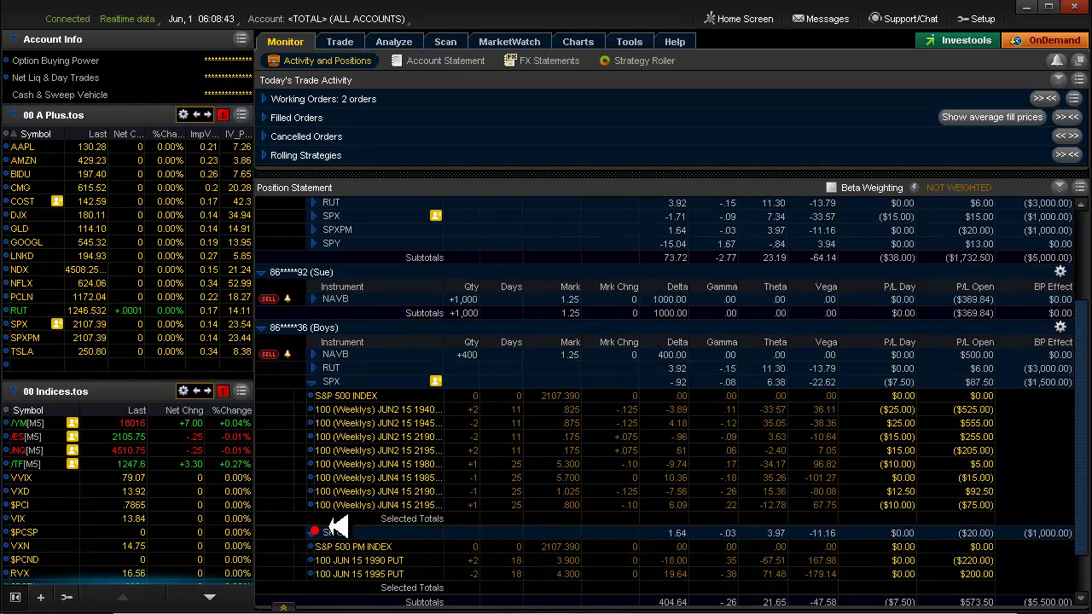
left_click(312, 381)
left_click(314, 479)
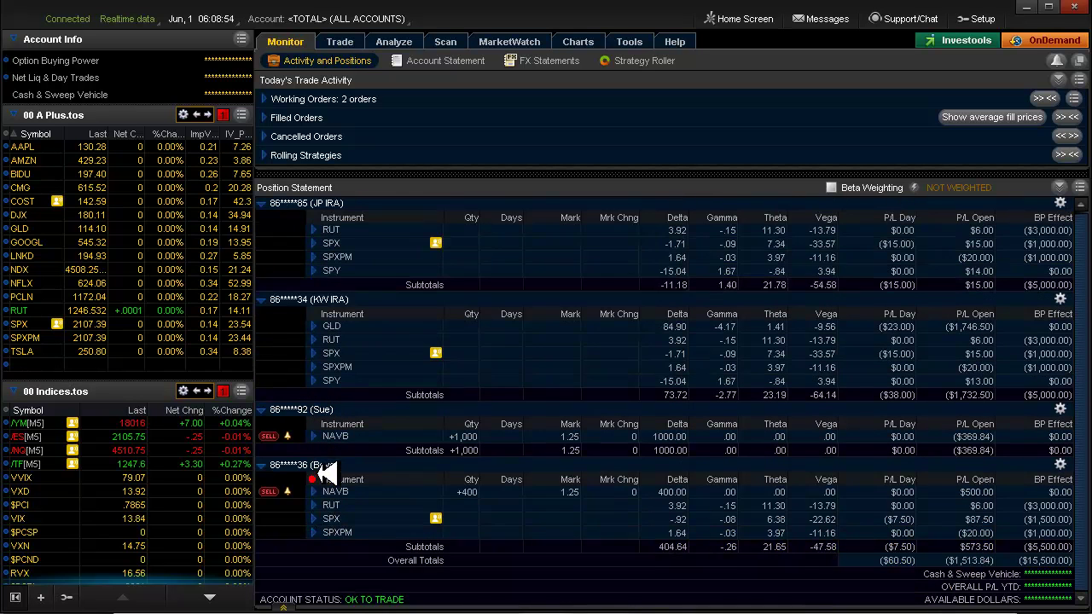
left_click(428, 58)
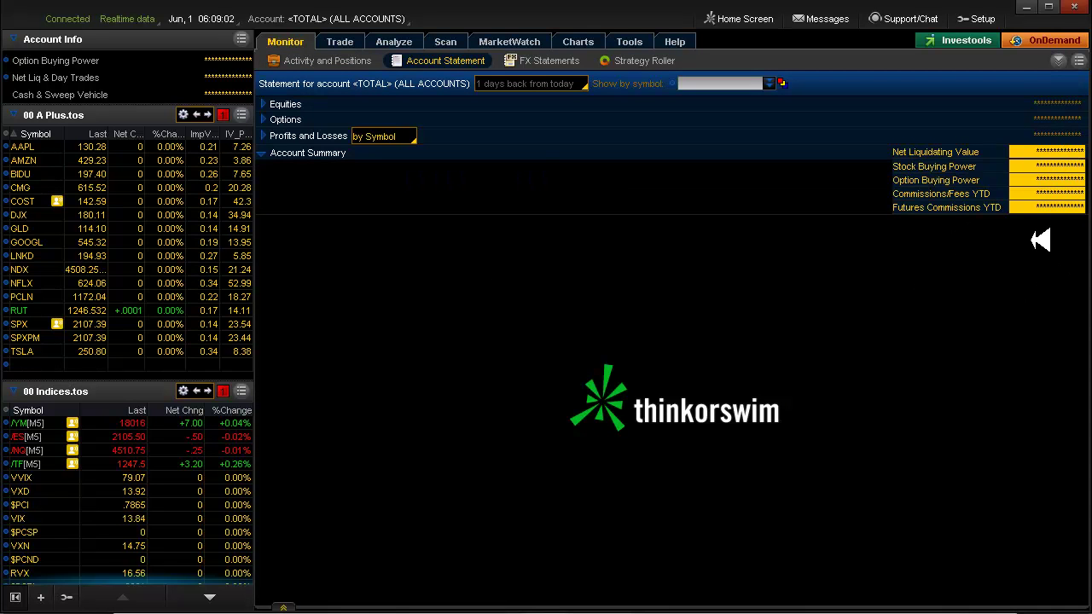
mouse_move(1071, 180)
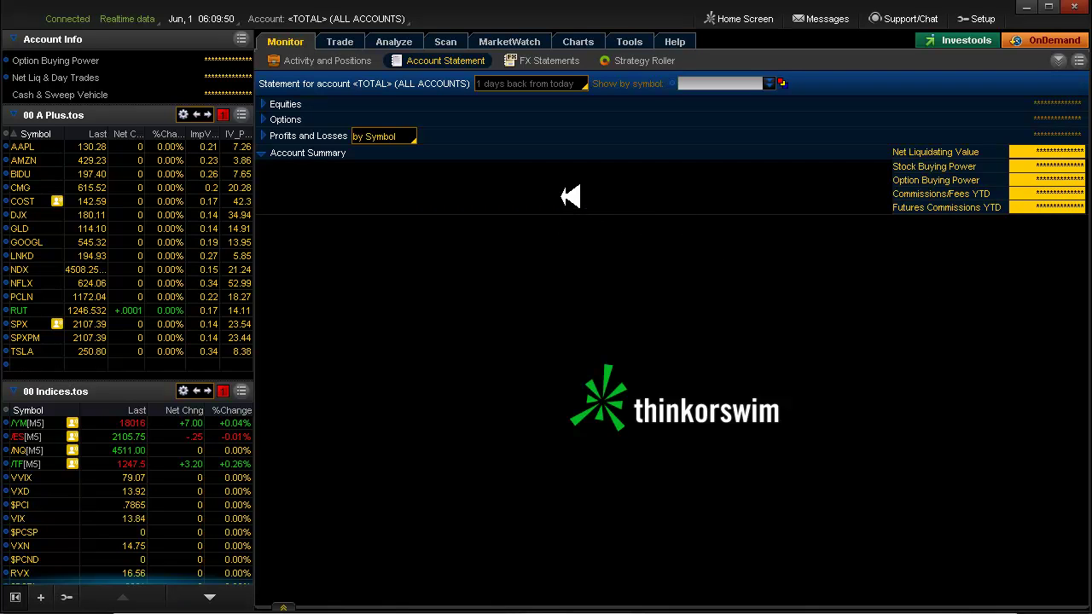
Go back to Activity and Positions, where P/L Open now reads ($1,514.84).
left_click(337, 60)
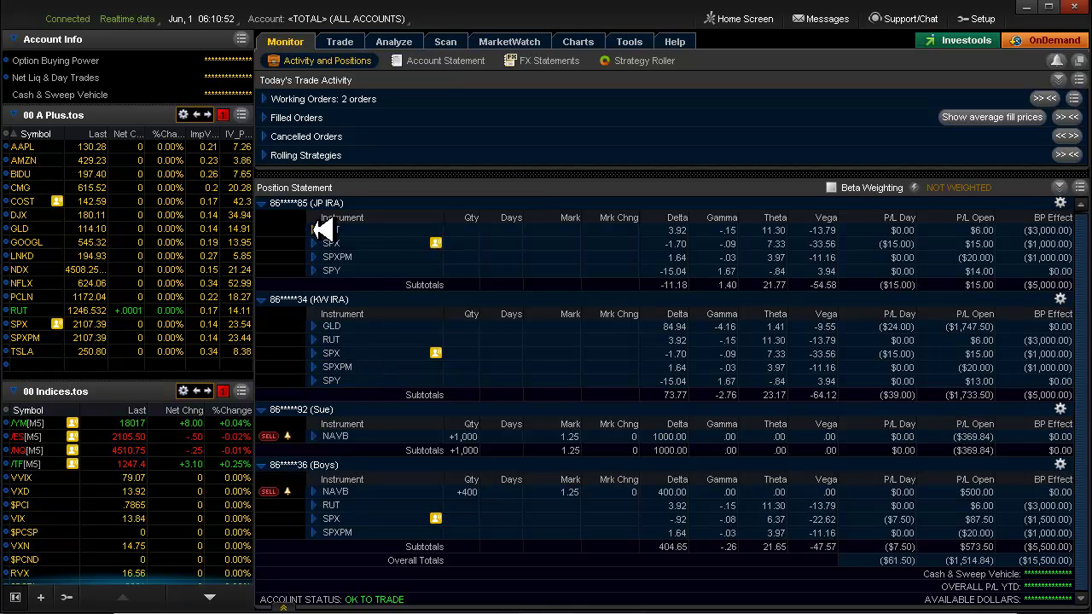
Load RUT in Analyze for the account holding the spread and show its Risk Profile.
left_click(394, 41)
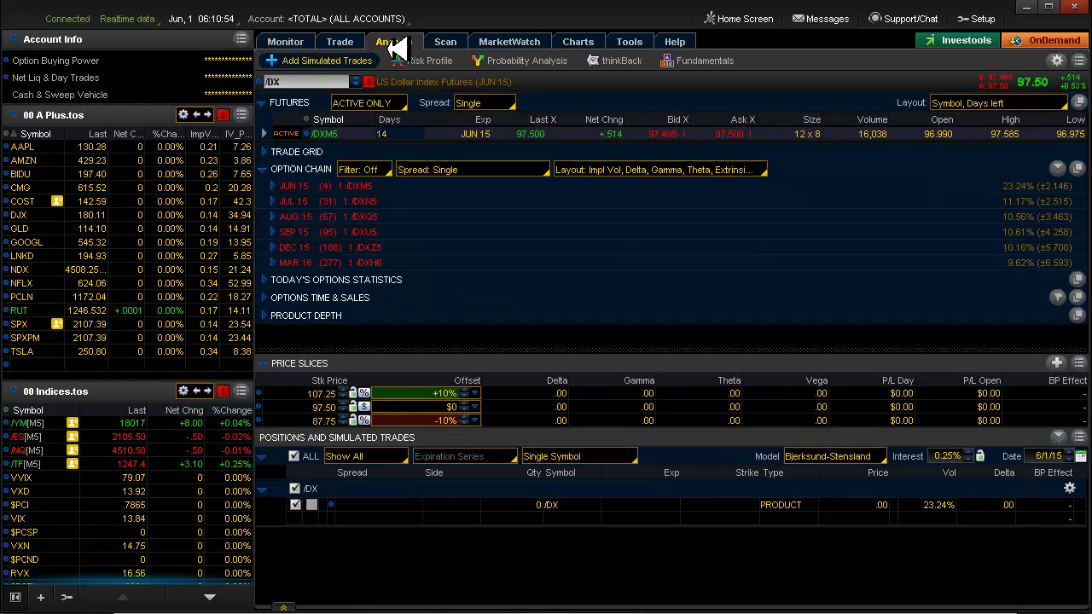
left_click(309, 81)
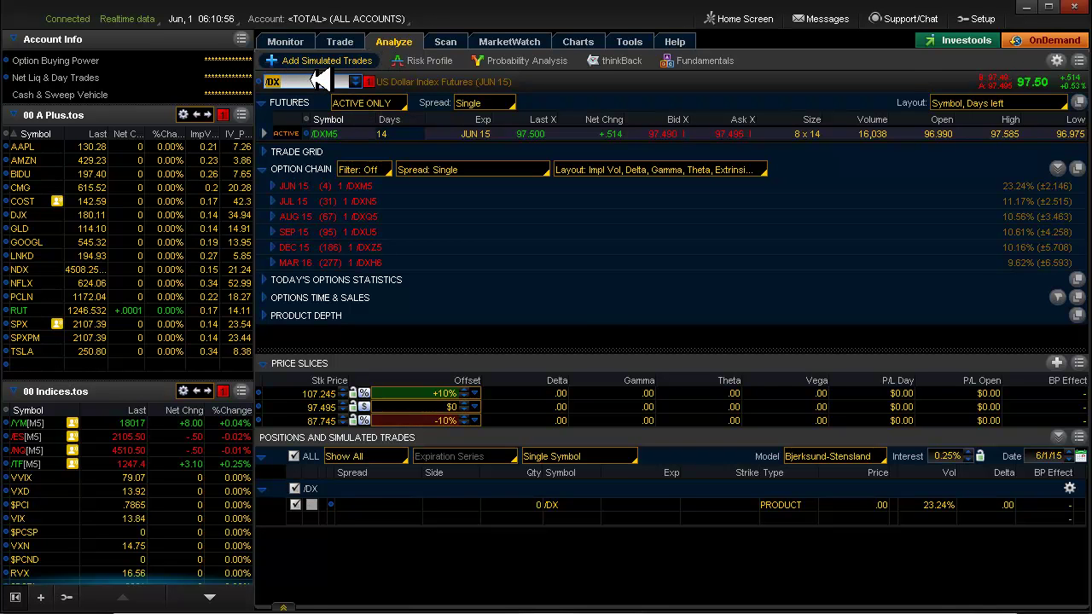
key("Return")
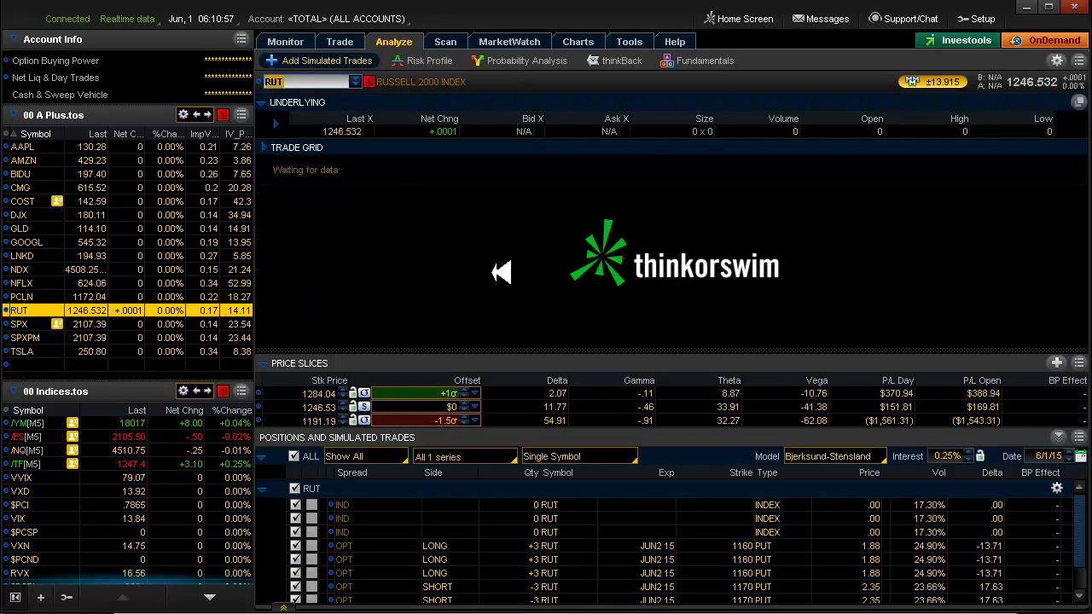
left_click(377, 18)
left_click(373, 55)
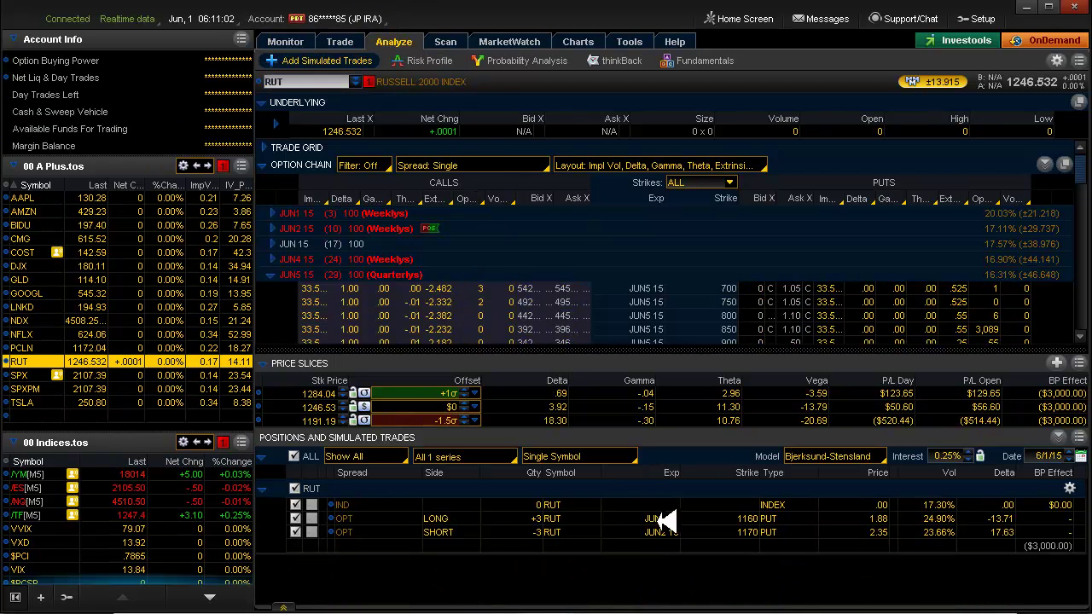
left_click(418, 60)
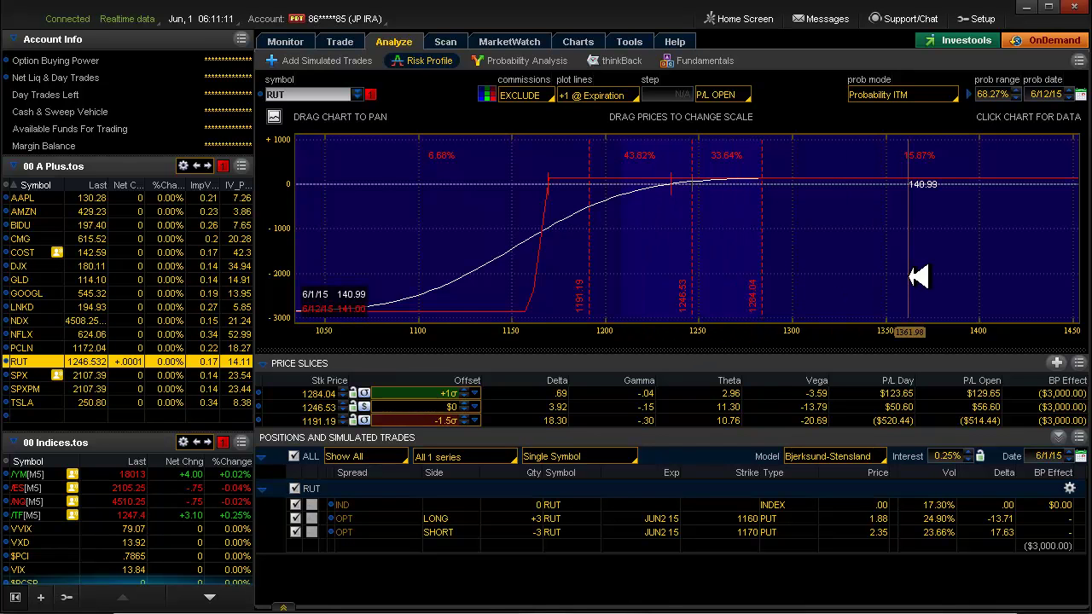
Pan the risk profile chart toward higher RUT prices, to the 1250–1600 range.
left_click_drag(911, 280, 676, 268)
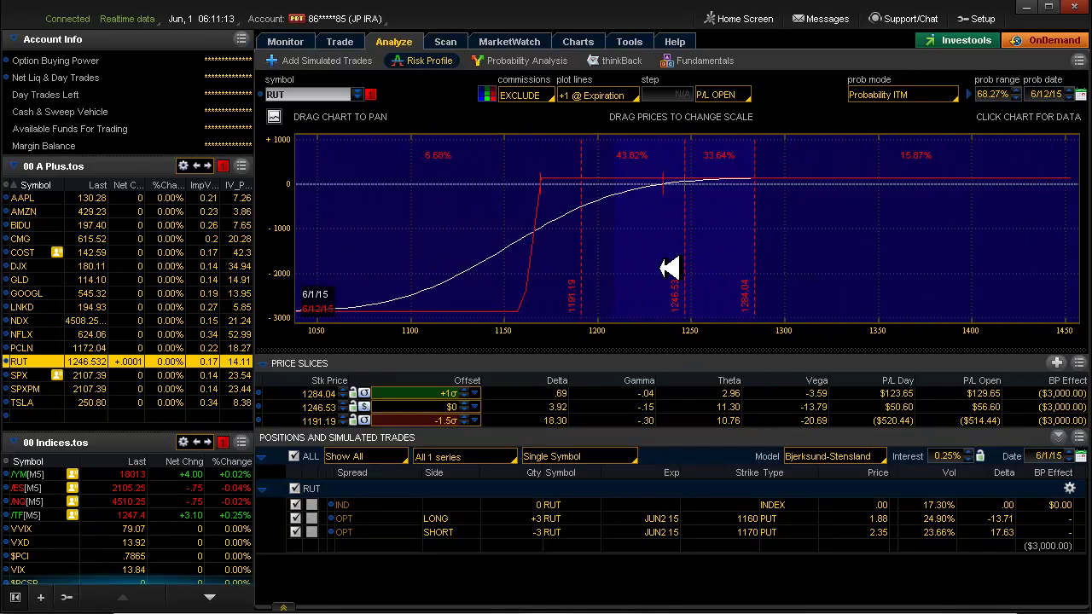
left_click_drag(964, 250, 872, 254)
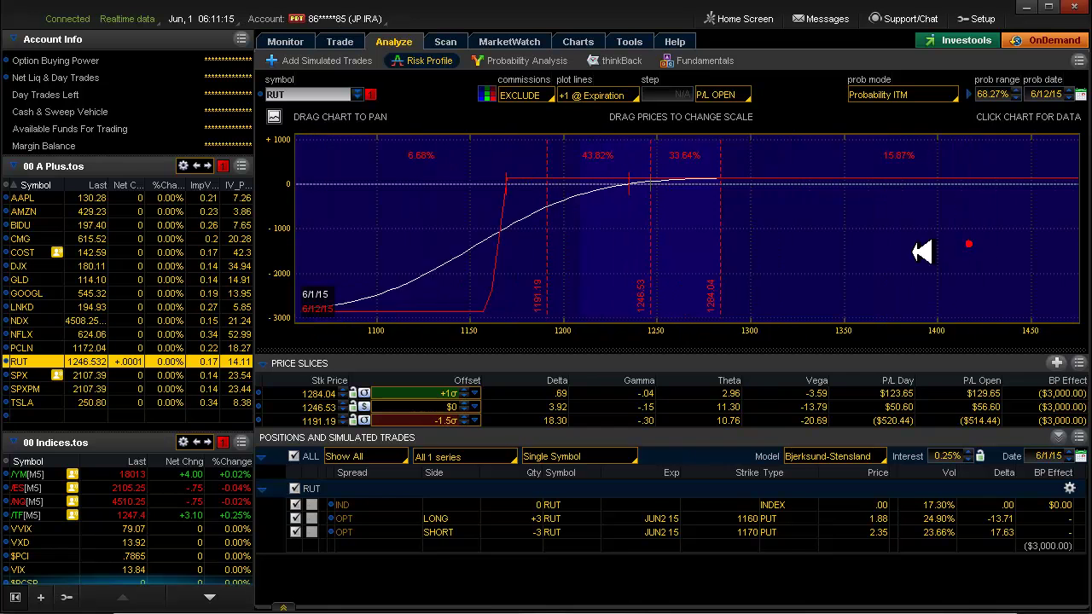
left_click_drag(978, 245, 883, 246)
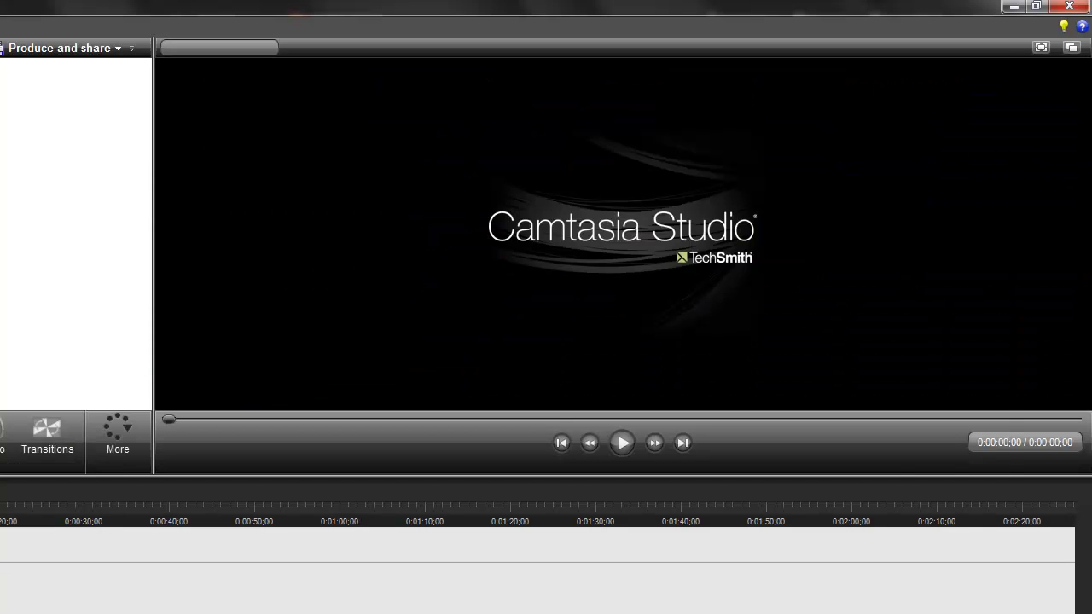
key("alt+Tab")
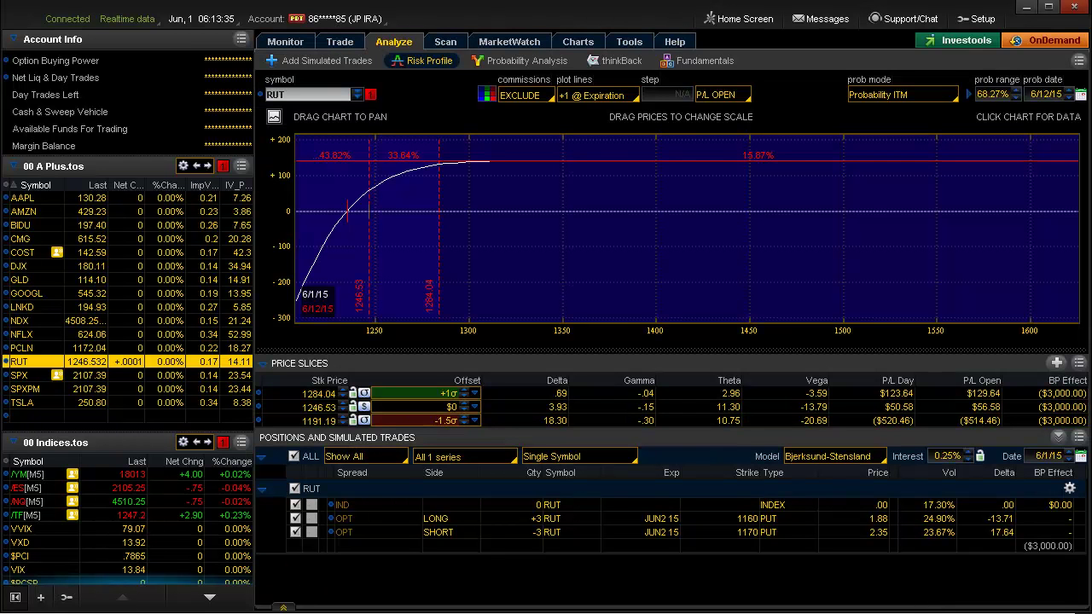
Switch to Excel's 02_Weekly_Results 2015 Trades sheet with the RUT JUN2 -1170/+1160 put entry.
key("alt+Tab")
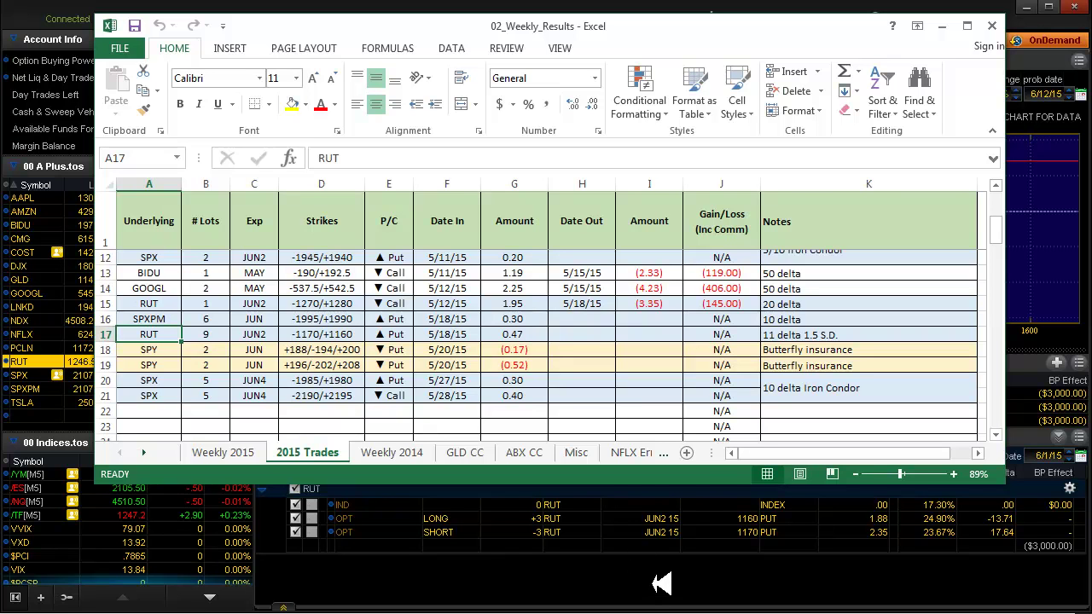
Select both legs of the RUT 1160/1170 put vertical and bring up its closing-order choices.
left_click(659, 584)
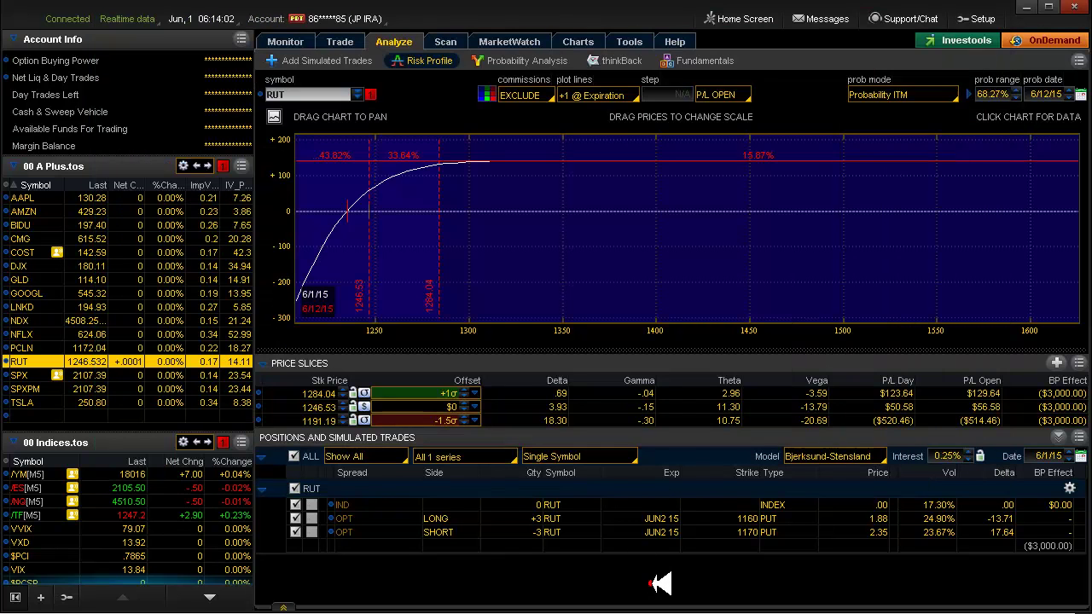
left_click(583, 520)
left_click(583, 530, "shift")
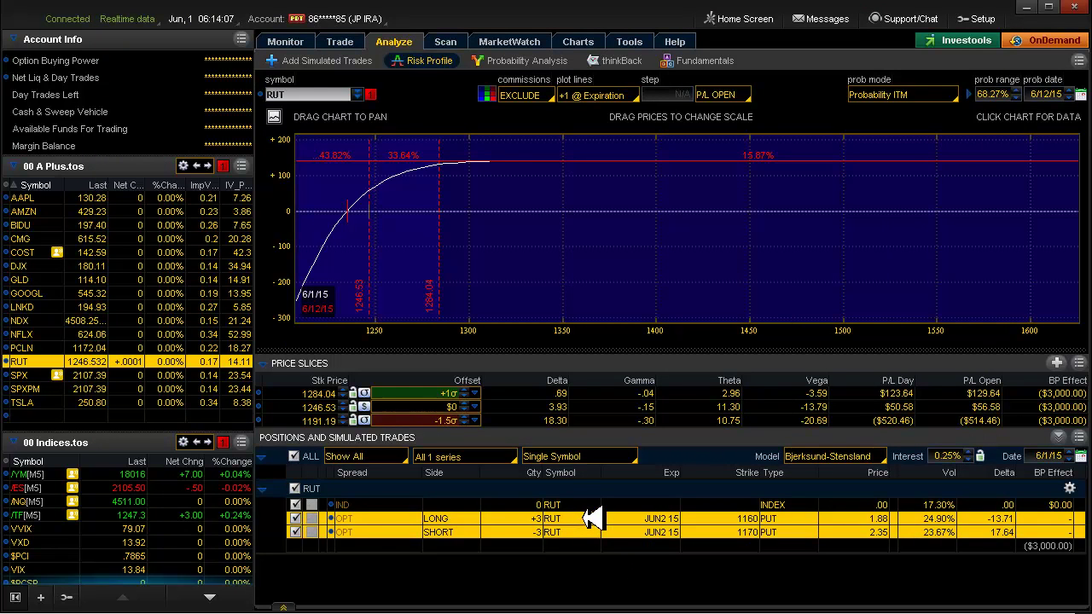
left_click(582, 518)
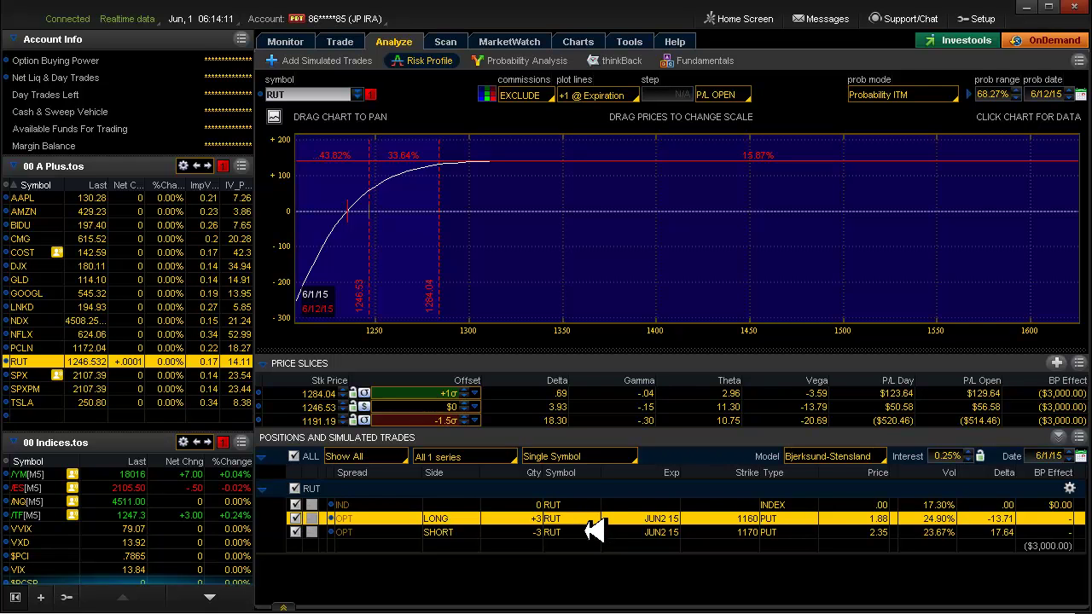
left_click(589, 530, "shift")
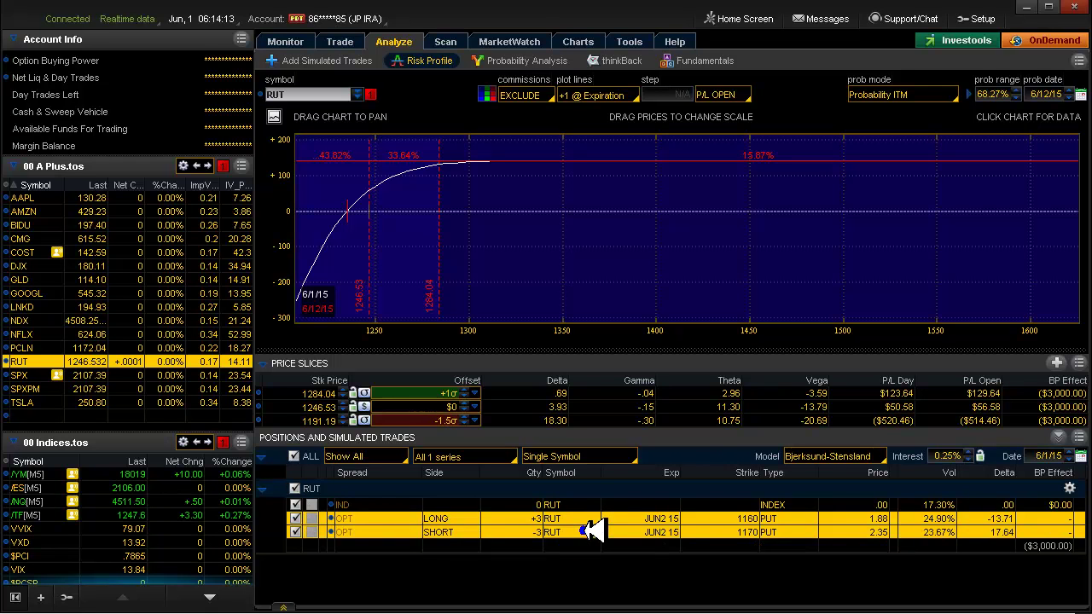
right_click(588, 530)
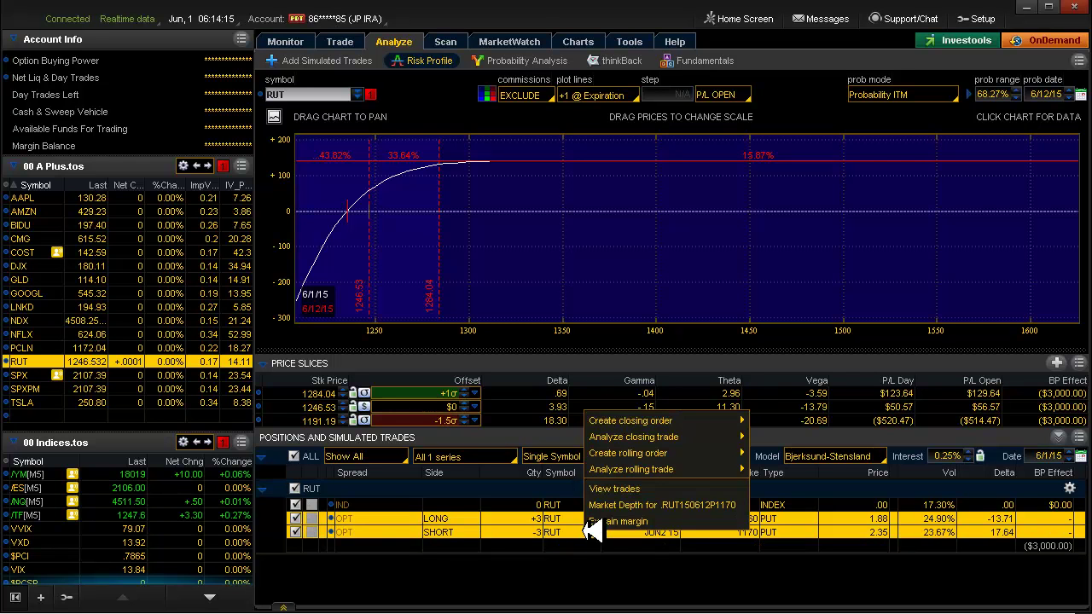
left_click(631, 573)
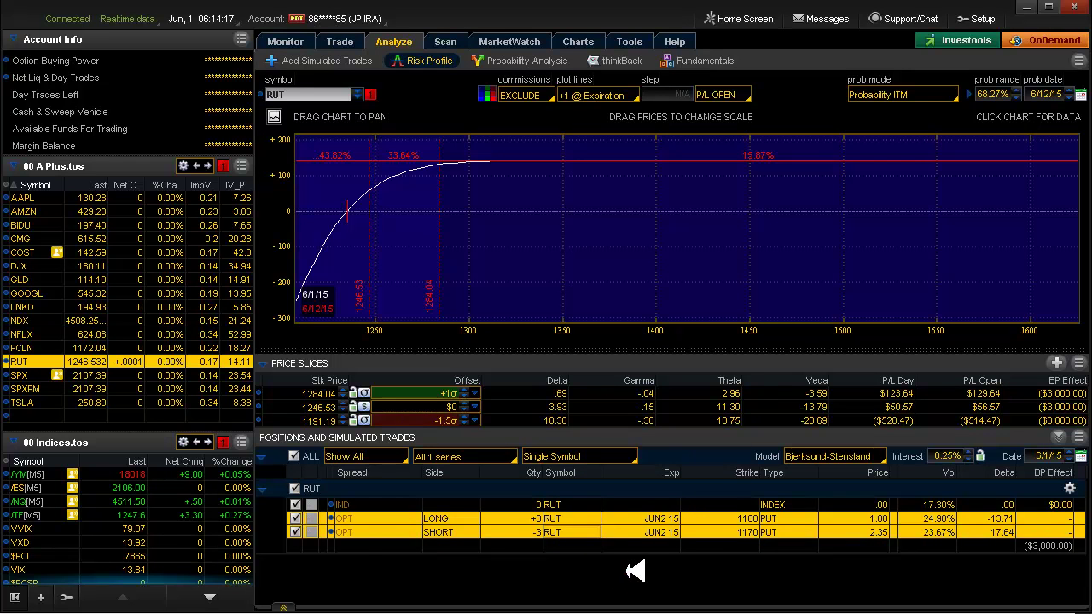
left_click(587, 514)
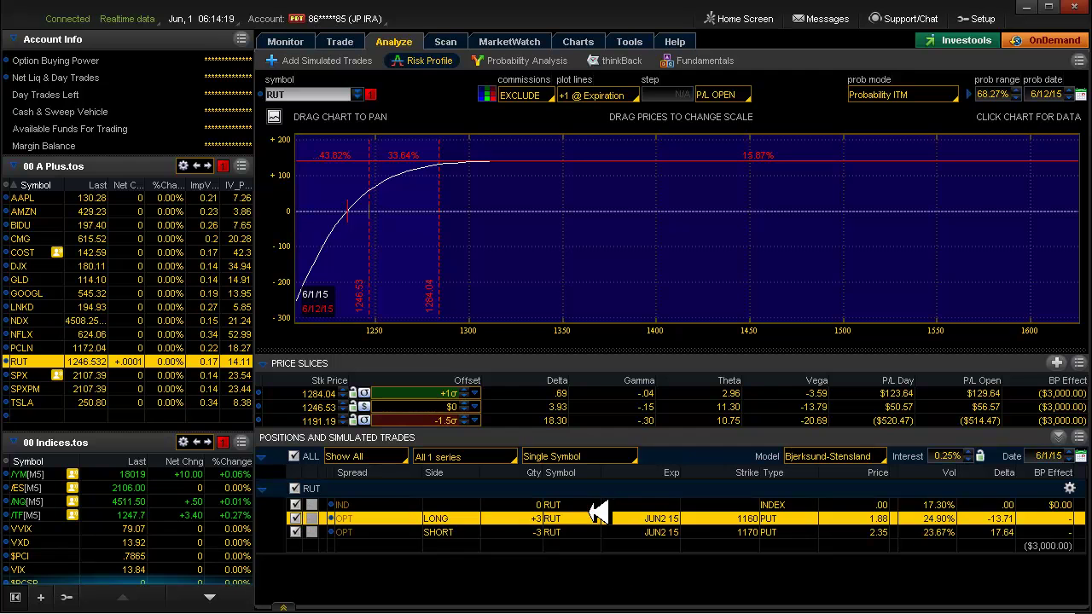
left_click(586, 529, "ctrl")
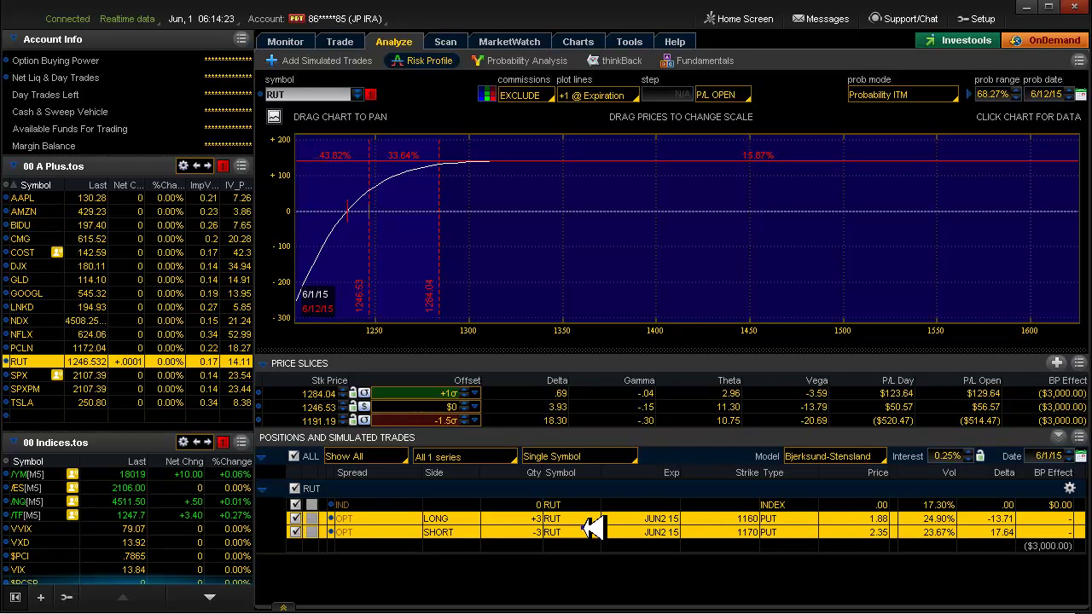
right_click(586, 529)
mouse_move(633, 417)
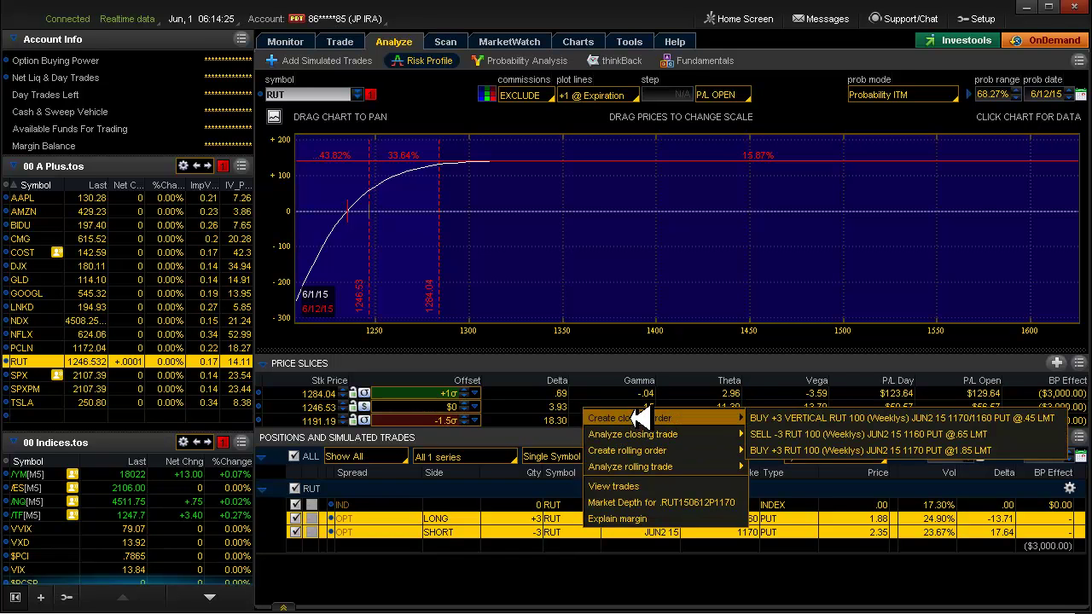
Create the BUY +3 closing vertical order and lower its limit price to .10.
left_click(791, 418)
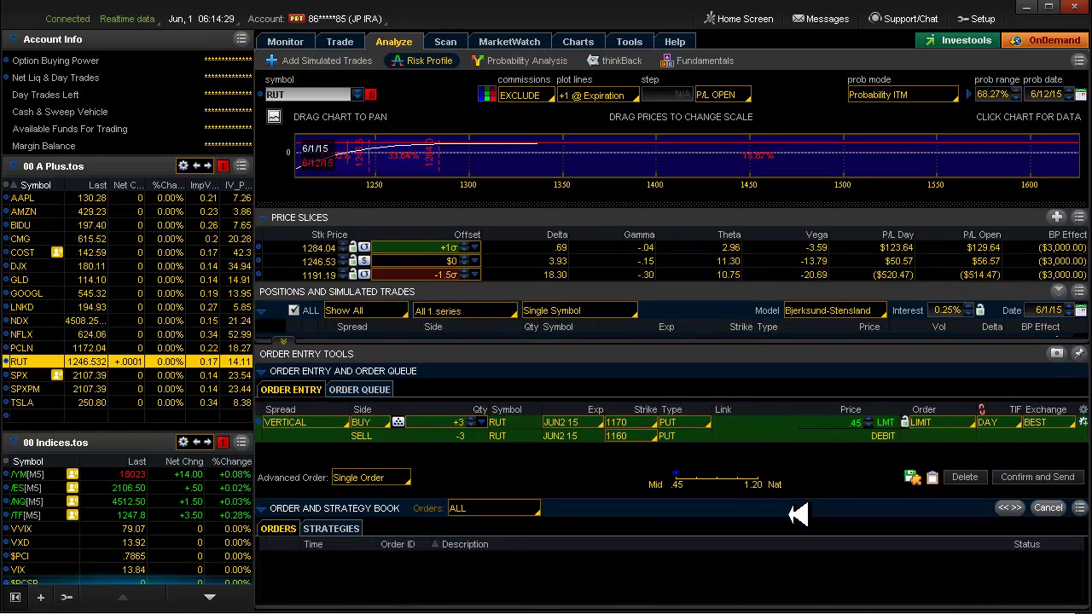
left_click(851, 422)
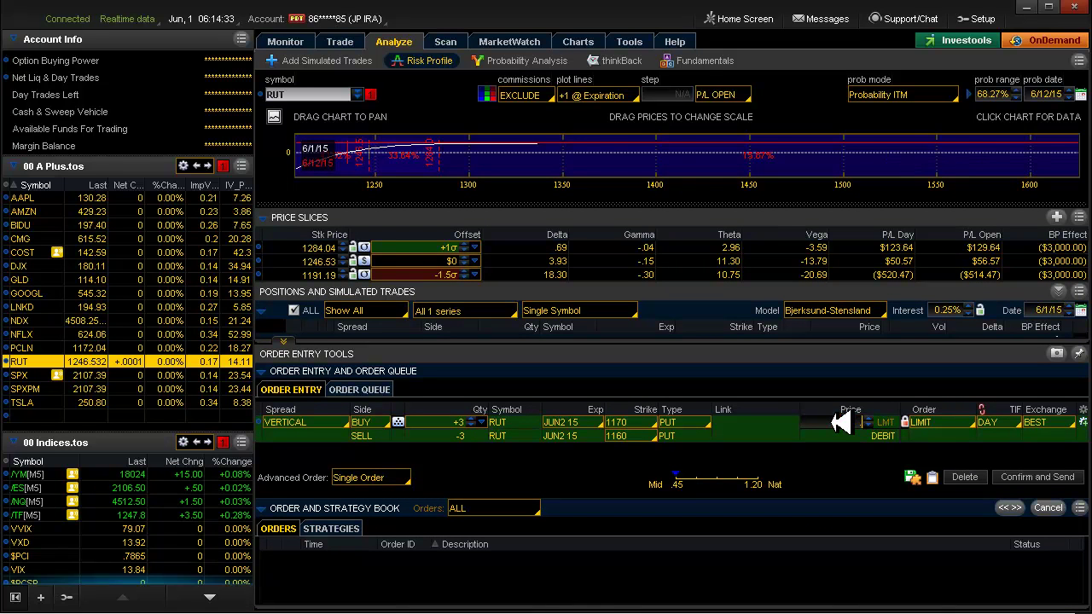
type(".10")
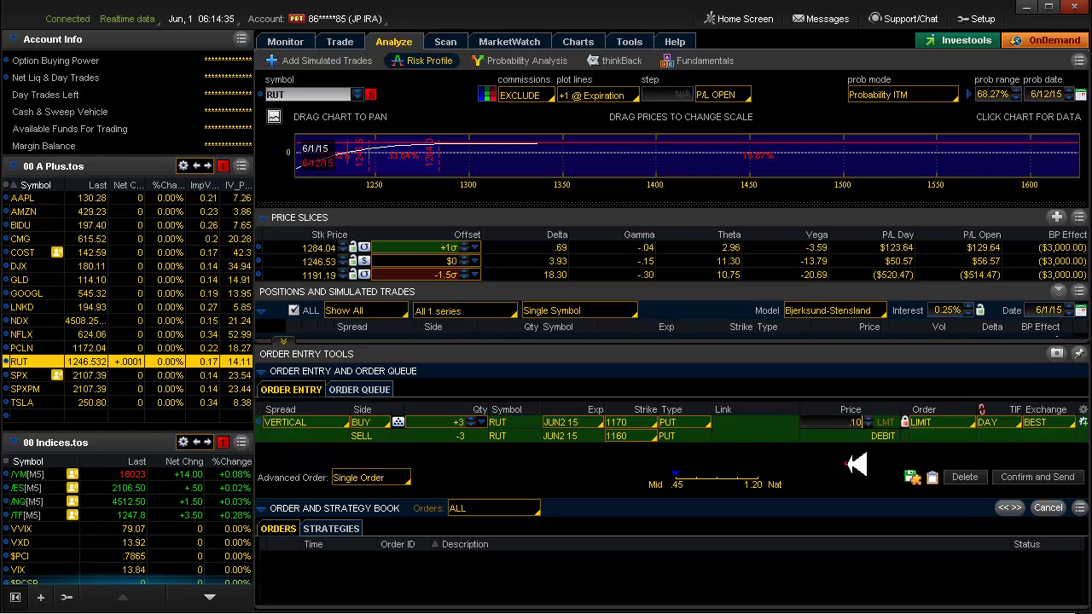
In the order confirmation, give the first account all 3 contracts and the others 0.
left_click(1027, 477)
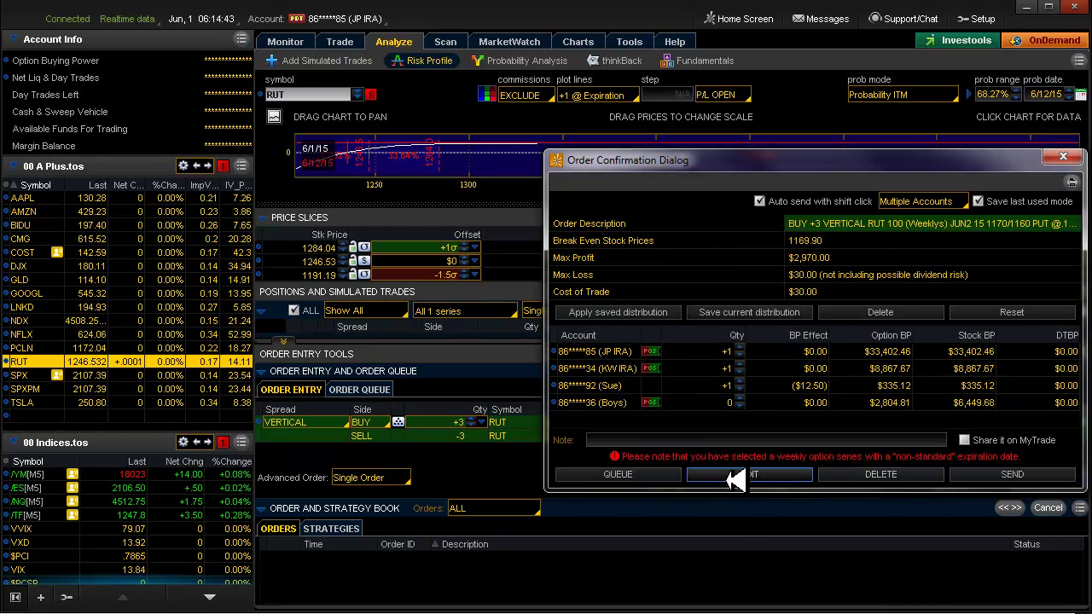
left_click(665, 439)
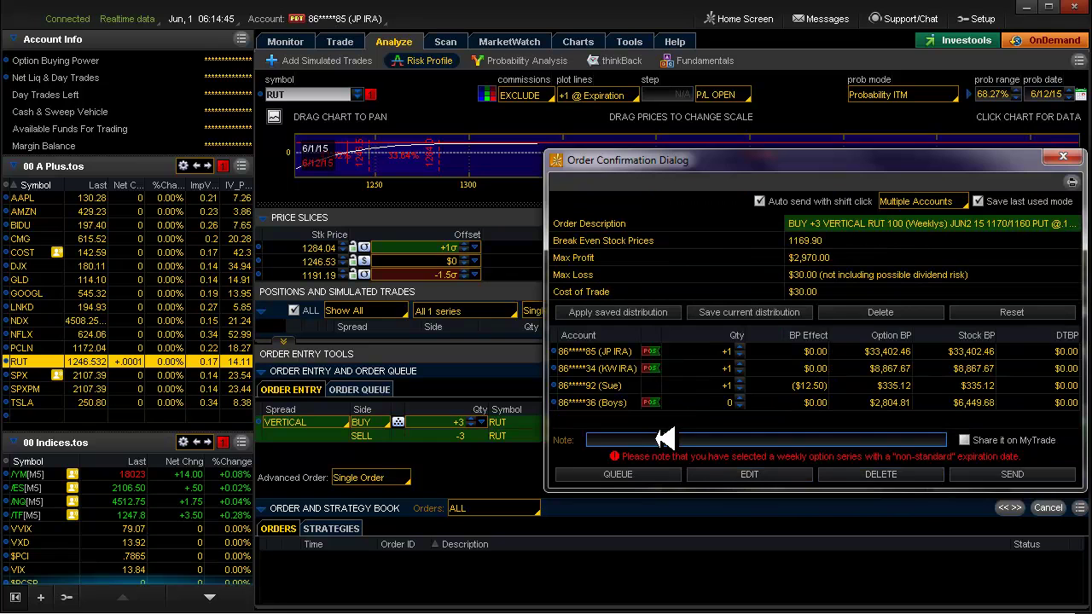
left_click(739, 348)
left_click(739, 347)
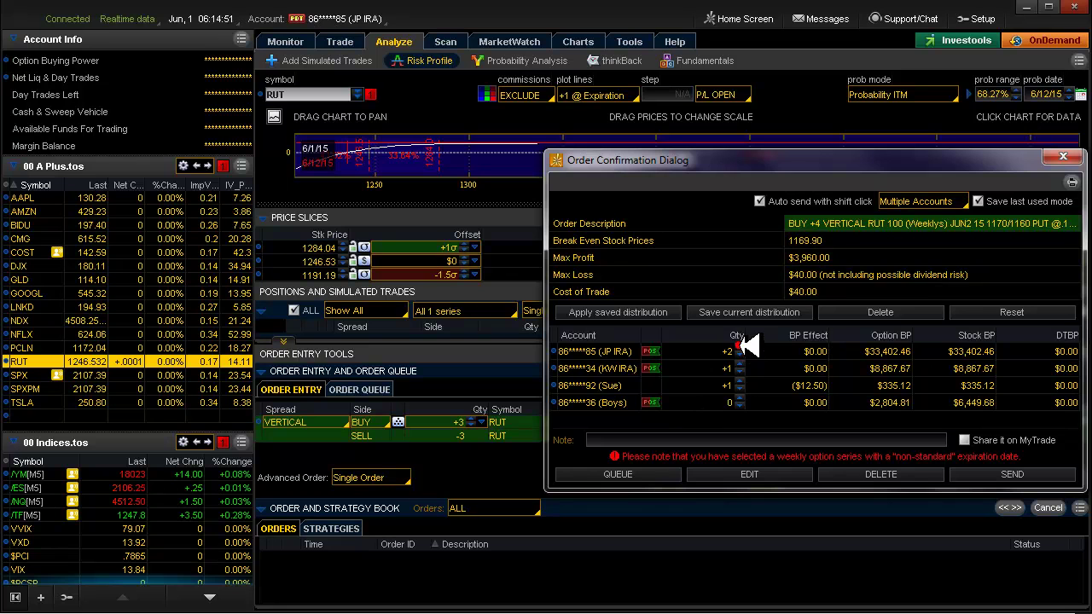
left_click(738, 347)
left_click(738, 371)
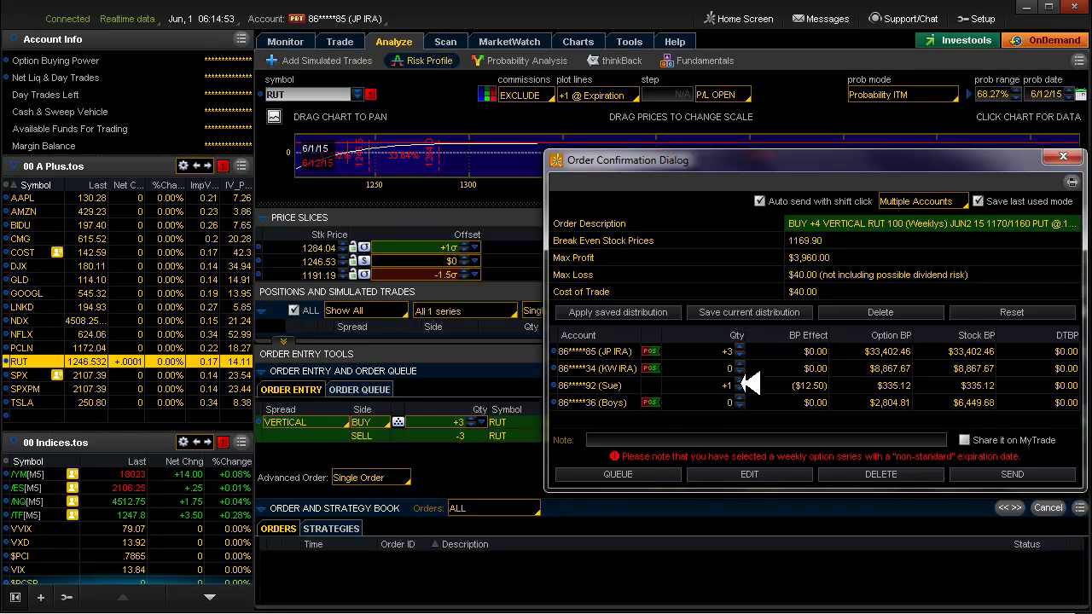
left_click(739, 389)
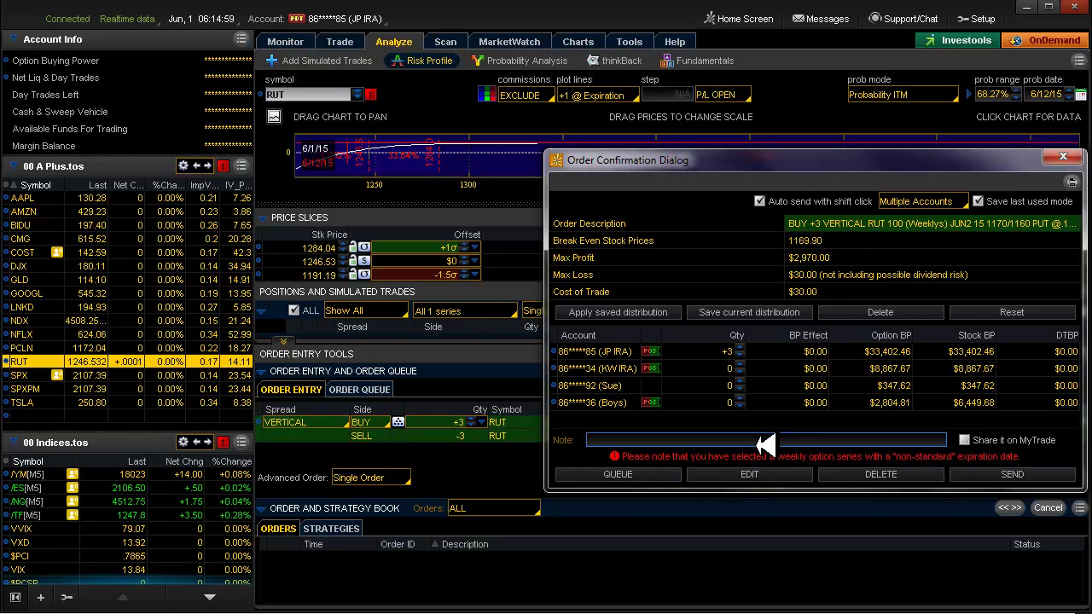
Switch to Single Account mode and send the +3 RUT 1170/1160 put vertical at .10.
left_click(938, 201)
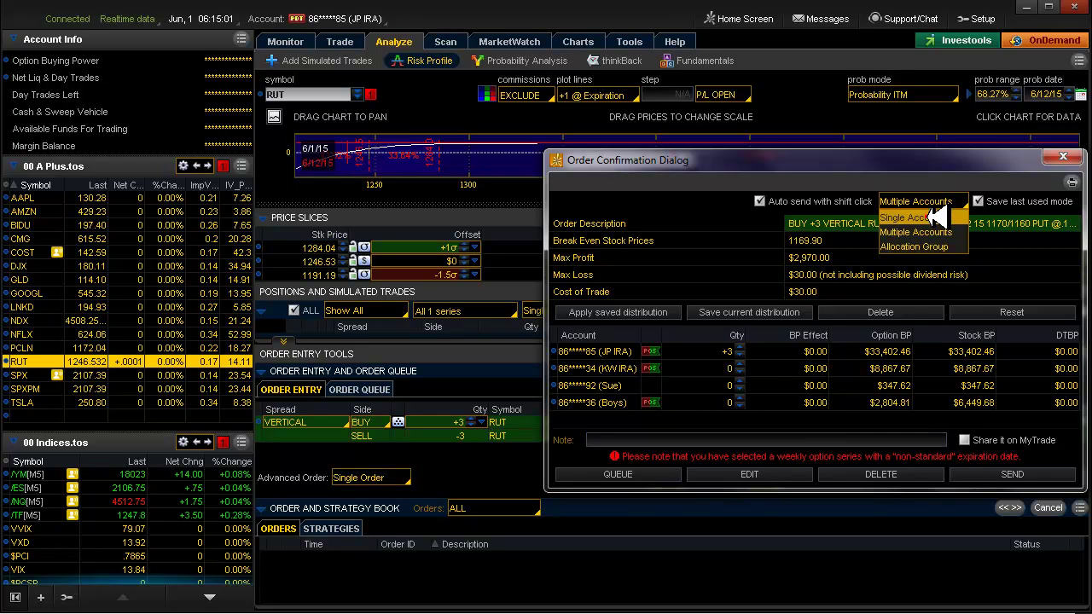
left_click(904, 216)
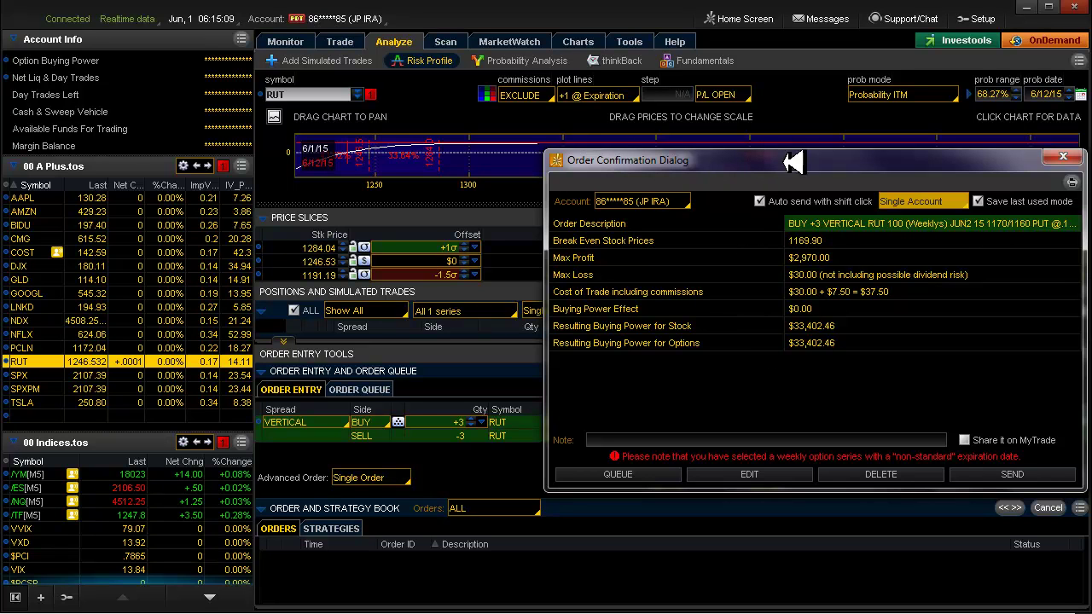
left_click(926, 199)
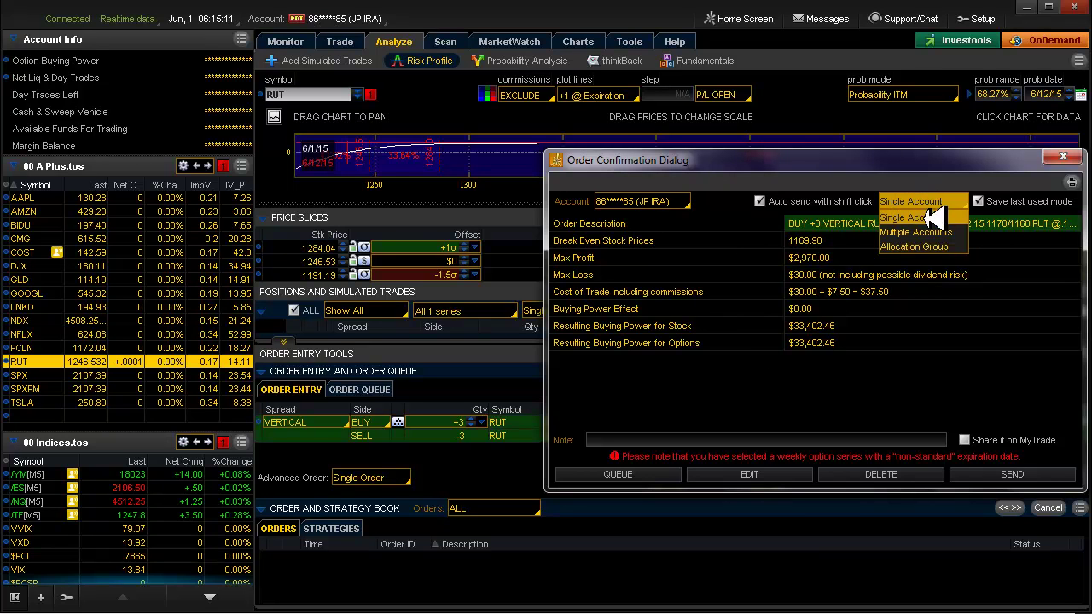
left_click(916, 164)
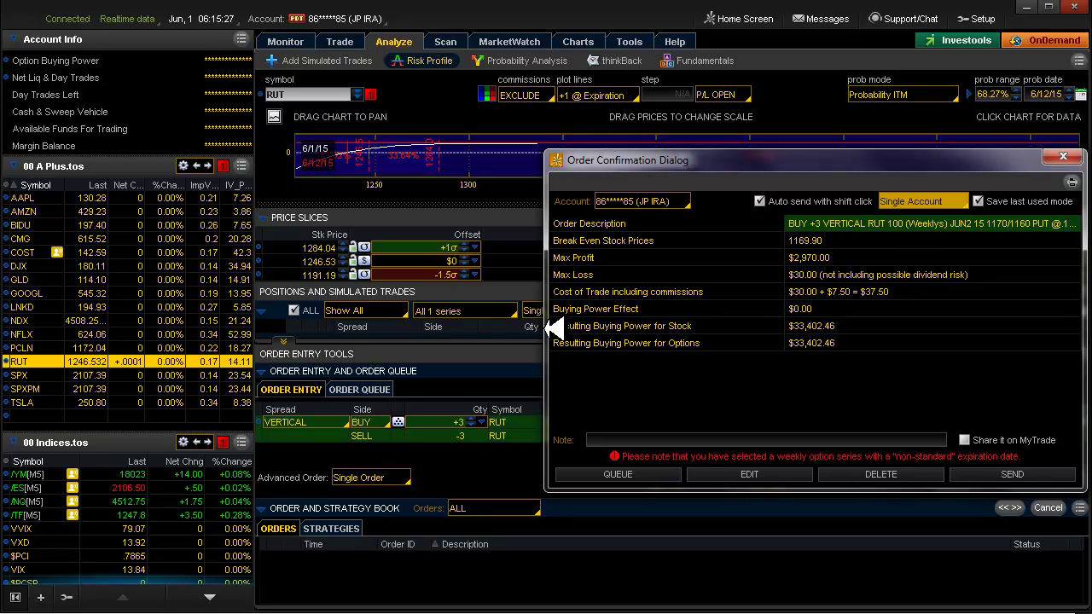
left_click_drag(554, 327, 384, 339)
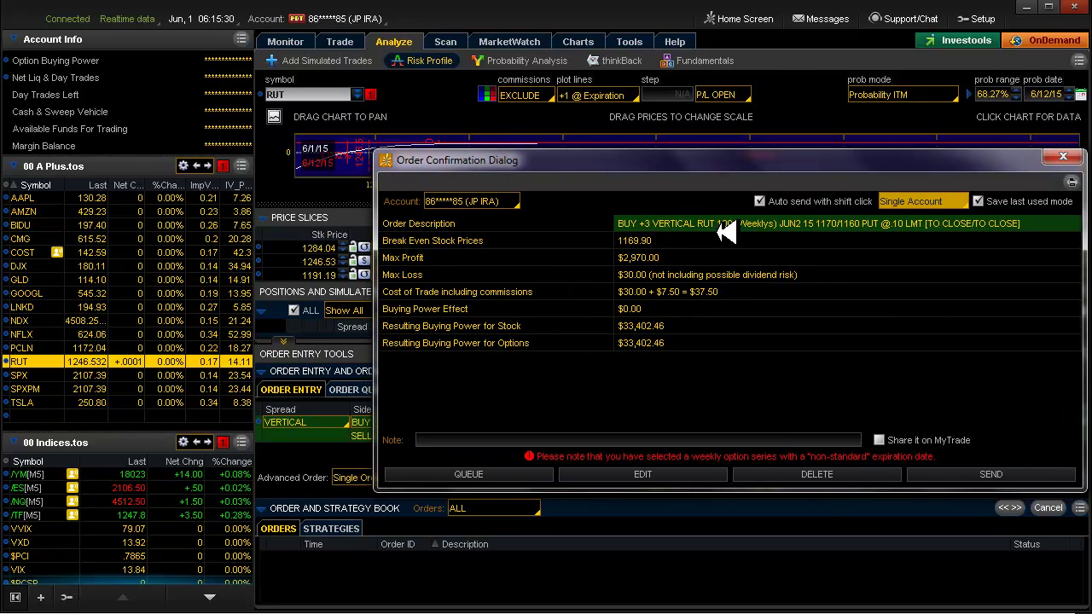
left_click(1024, 475)
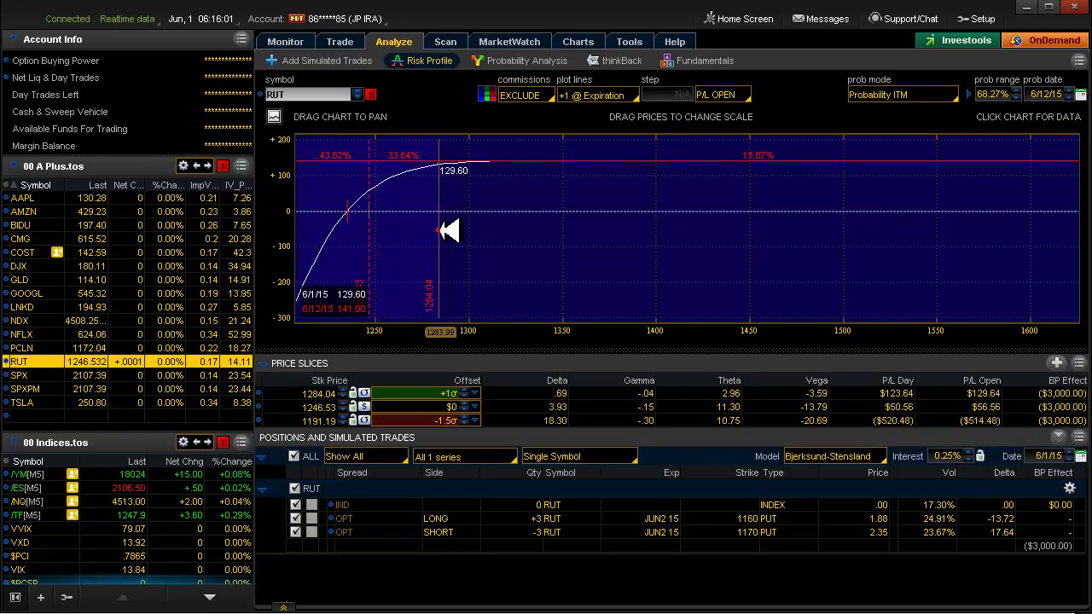
Add a price slice to the risk profile and place it at 1265.30.
left_click(435, 229)
left_click_drag(445, 230, 417, 239)
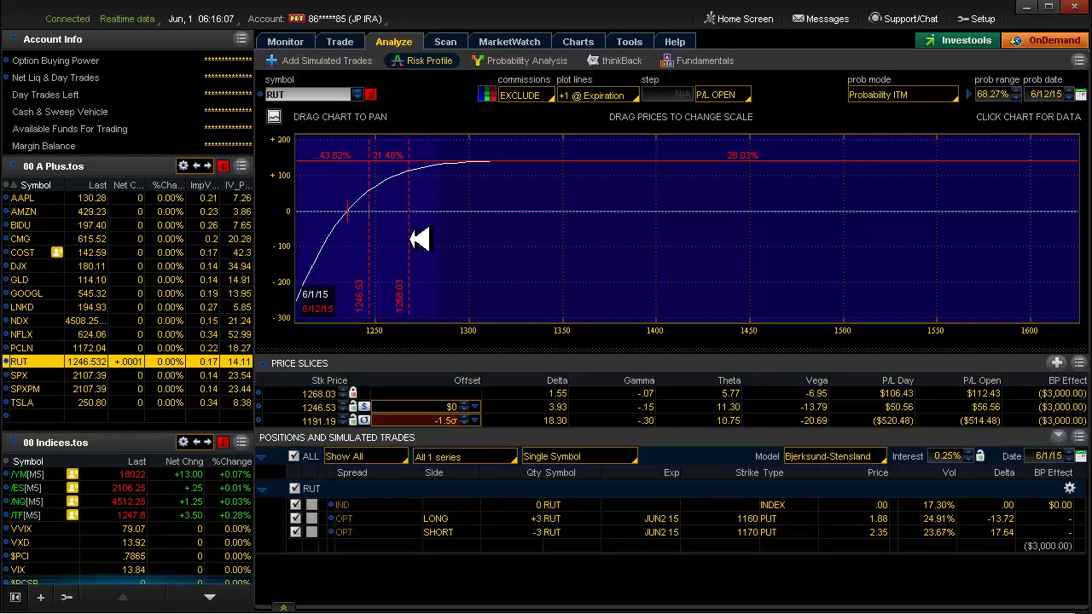
left_click_drag(418, 238, 413, 239)
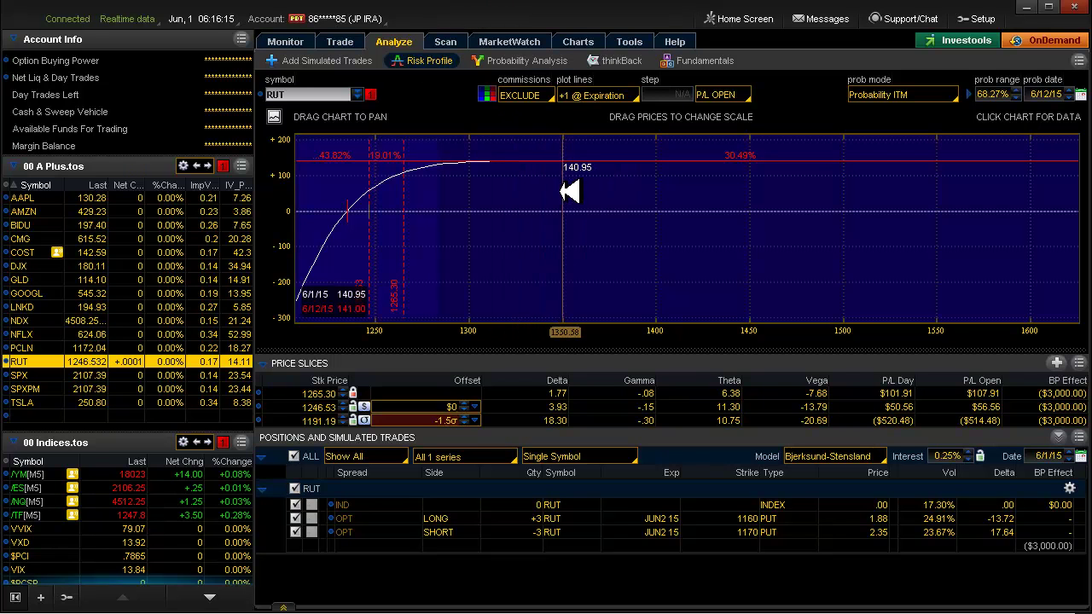
Reset the price slices to ±10% around the current RUT price.
left_click(1080, 364)
mouse_move(1070, 378)
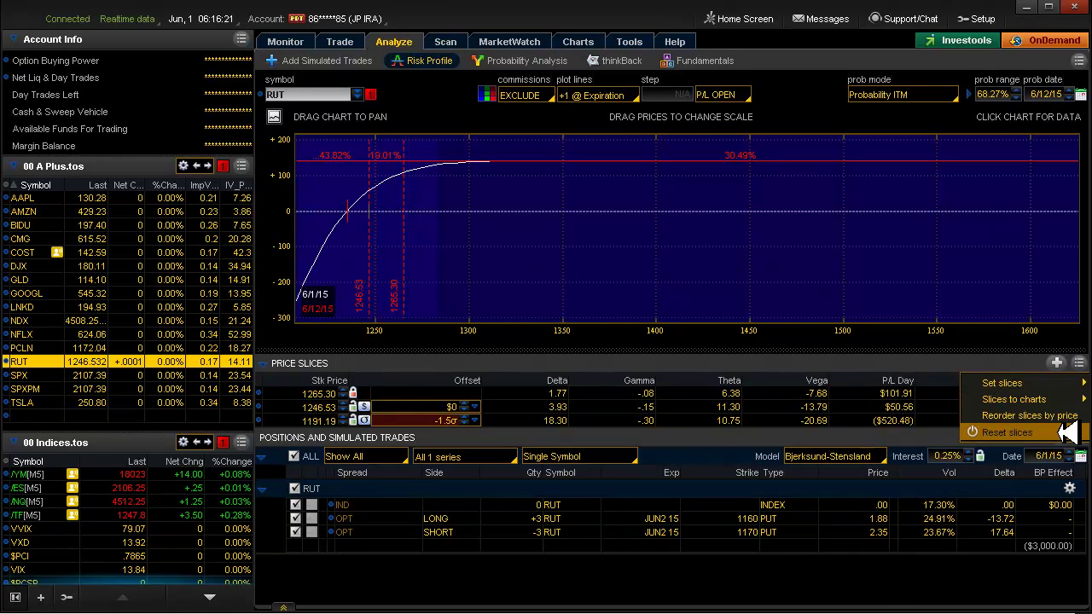
left_click(1068, 432)
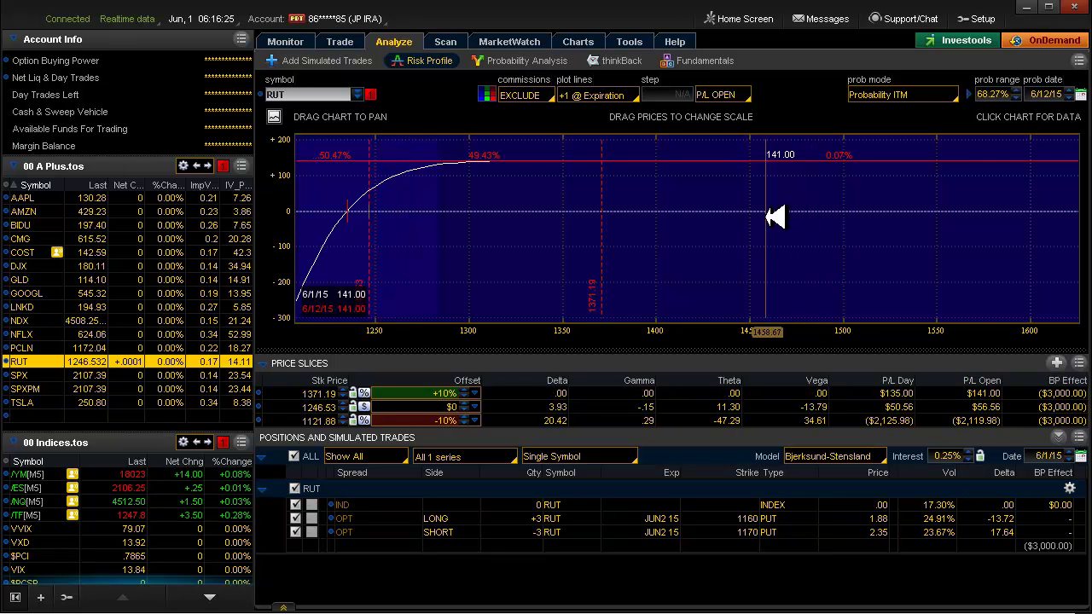
Show the second account's positions with the RUT position expanded to its legs.
mouse_move(294, 43)
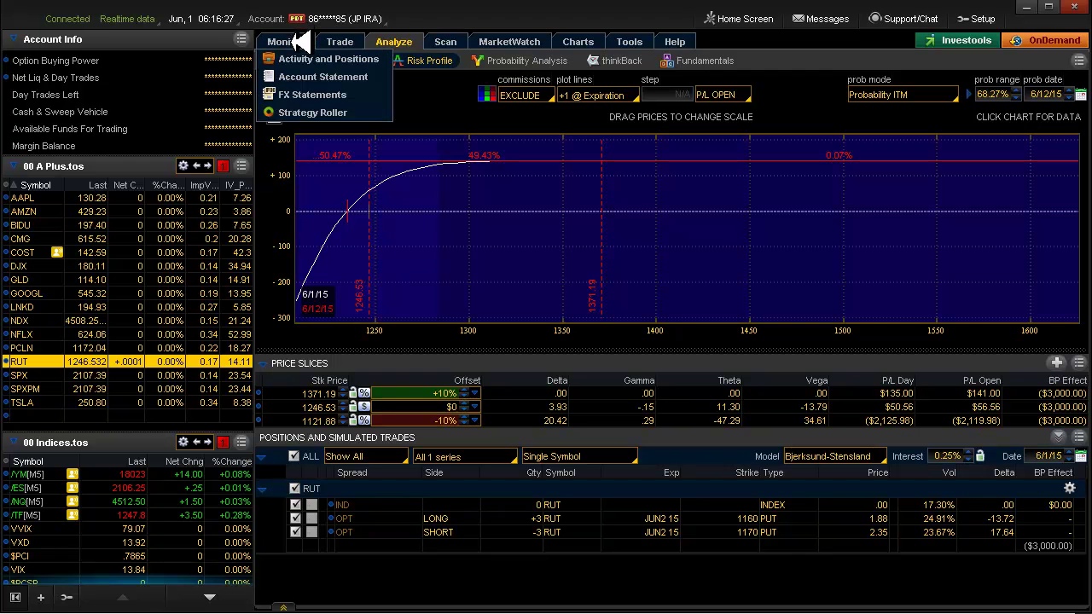
left_click(301, 41)
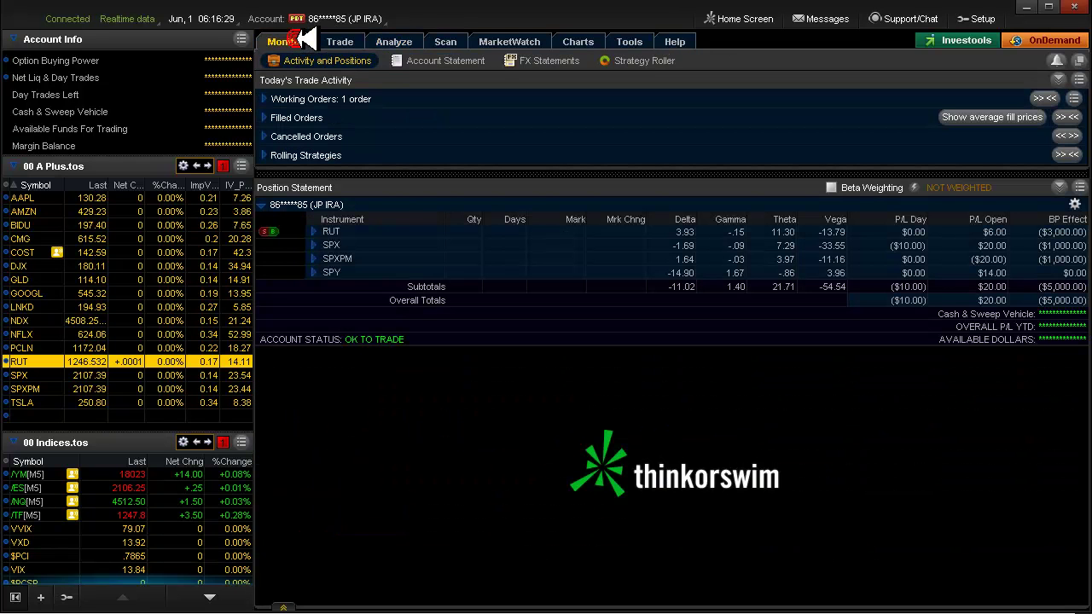
left_click(350, 19)
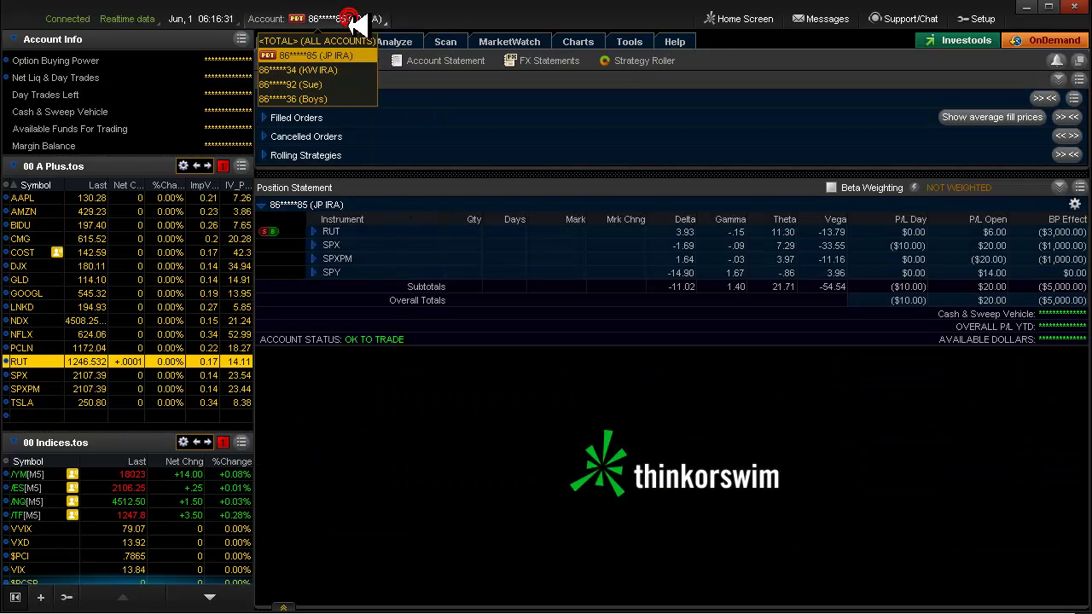
left_click(341, 70)
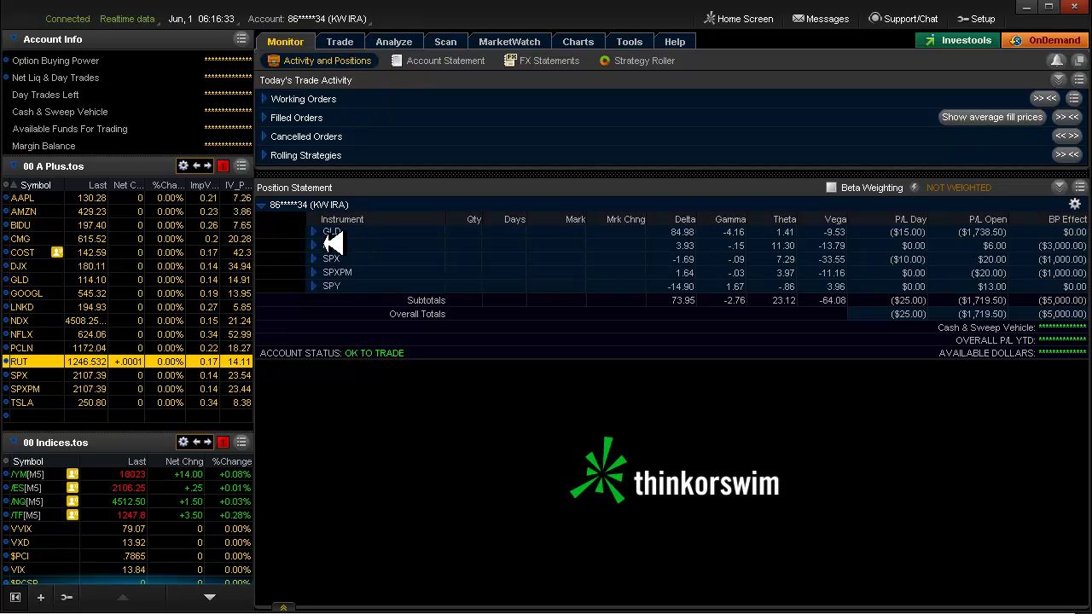
left_click(313, 245)
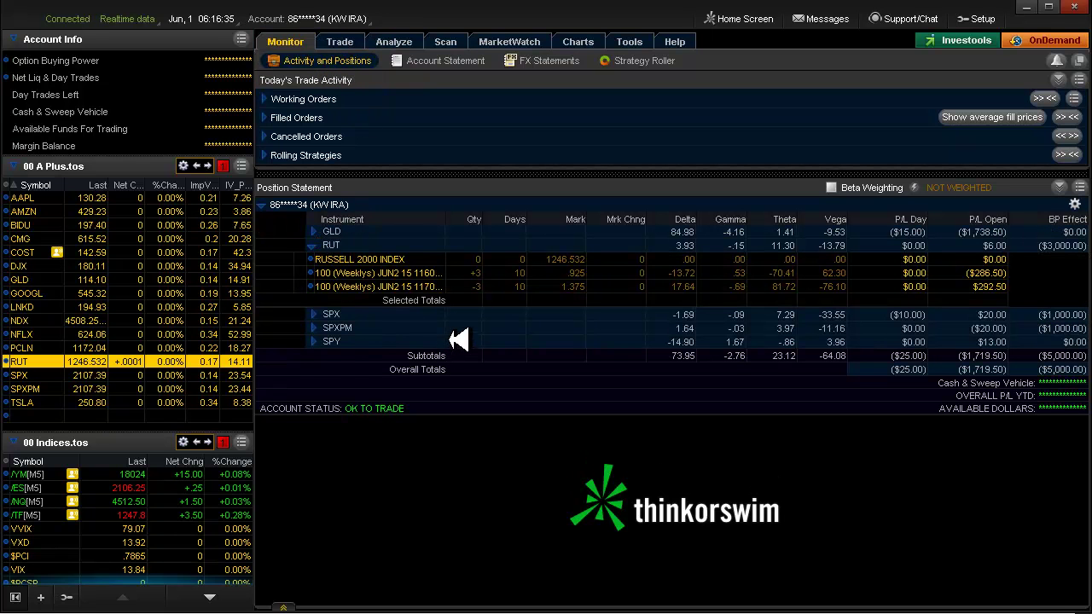
Create a closing order for both RUT weekly put legs at a .10 limit and review it.
left_click(424, 272)
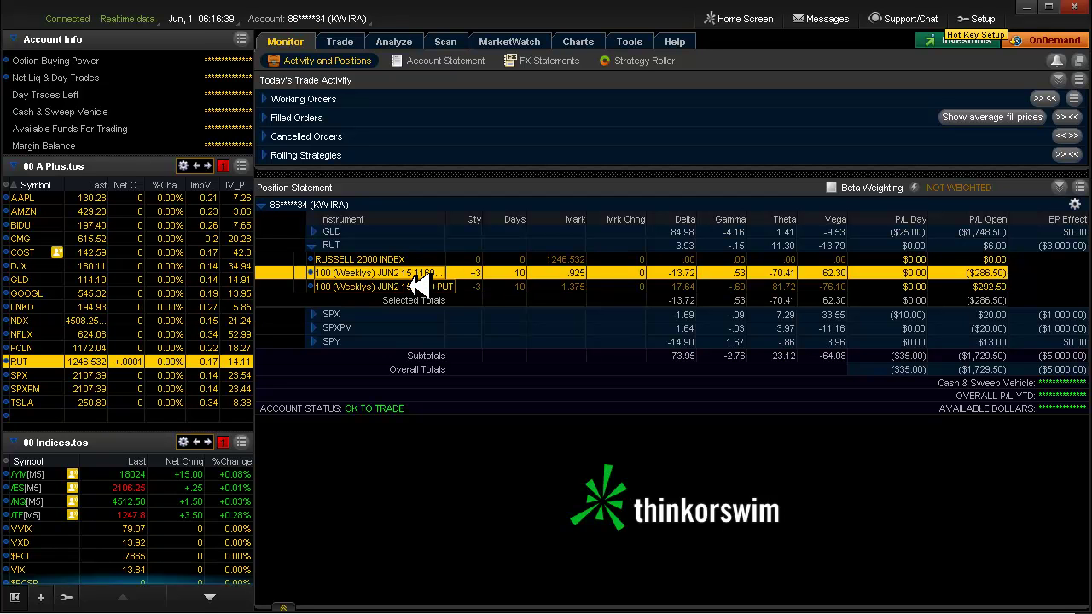
left_click(416, 285, "ctrl")
right_click(417, 287)
mouse_move(452, 297)
left_click(597, 296)
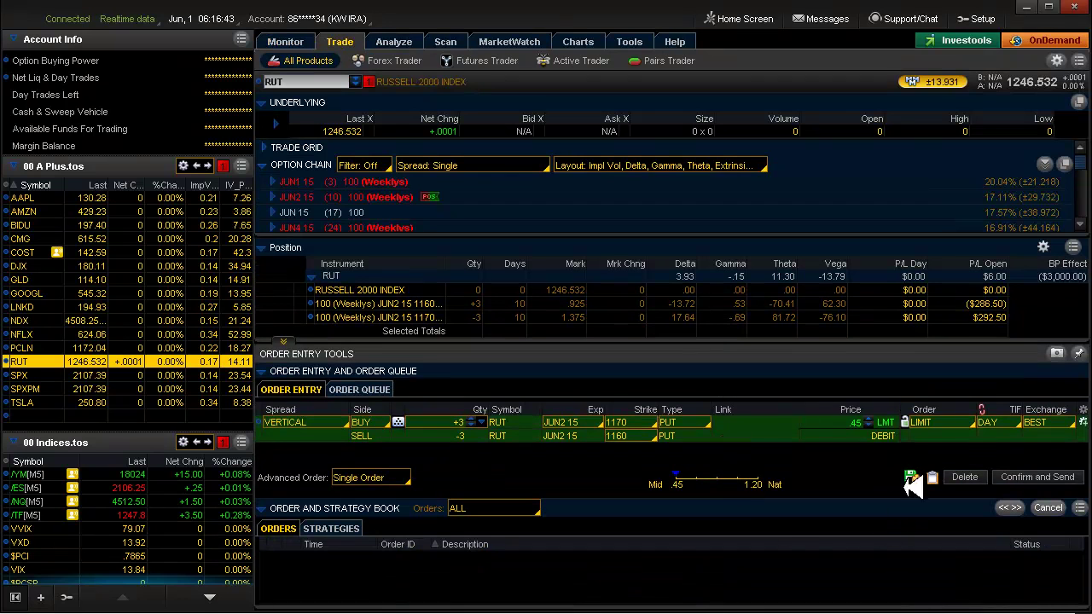
left_click(847, 422)
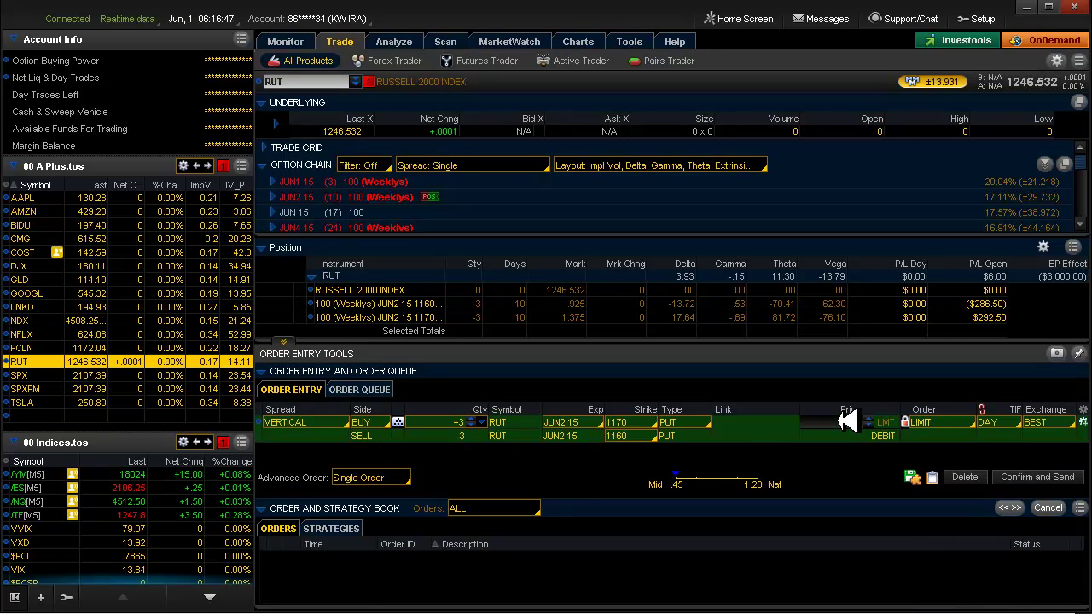
type(".10")
key("Return")
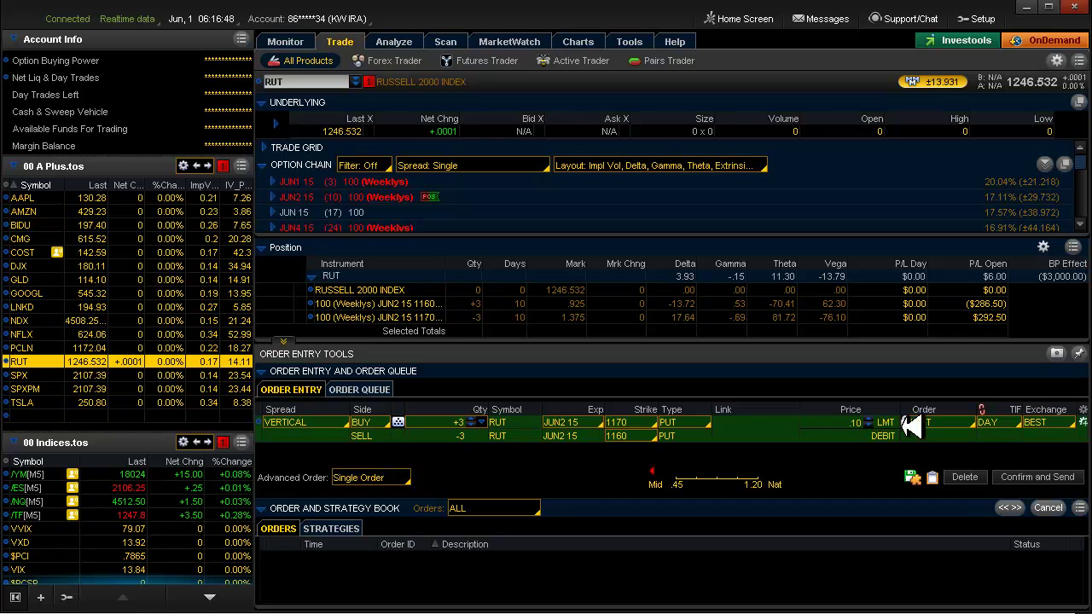
left_click(1011, 476)
Send the second account's closing order, then show the last account's expanded RUT position.
left_click(991, 469)
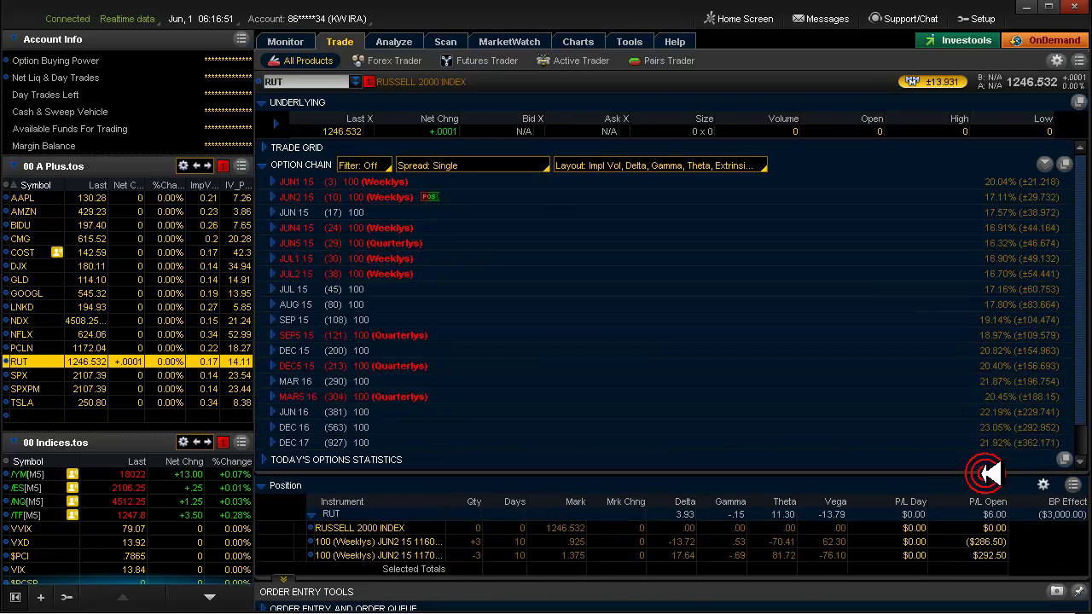
left_click(324, 19)
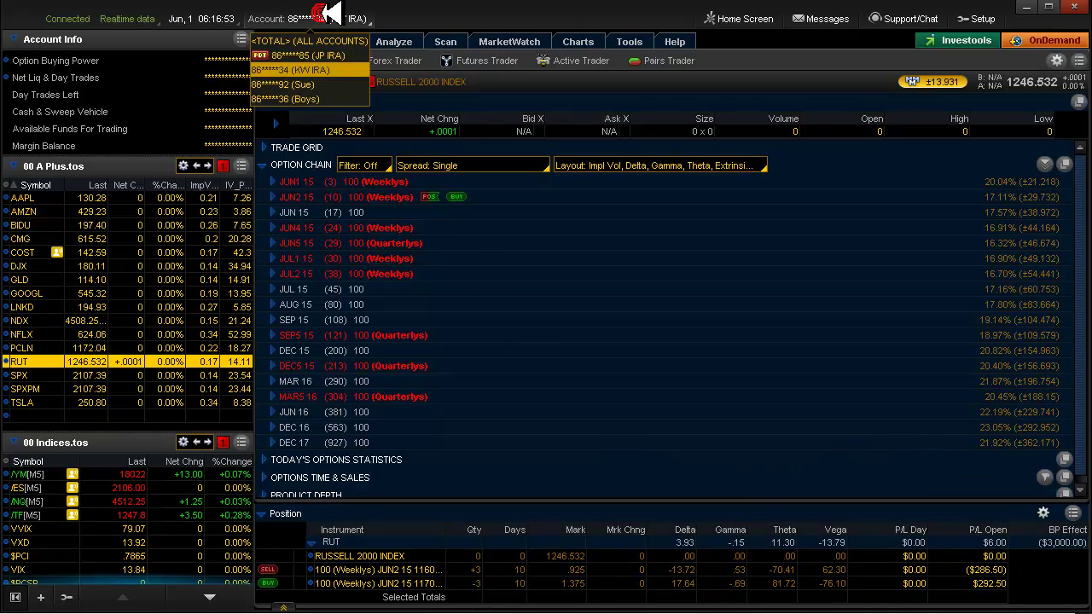
left_click(328, 98)
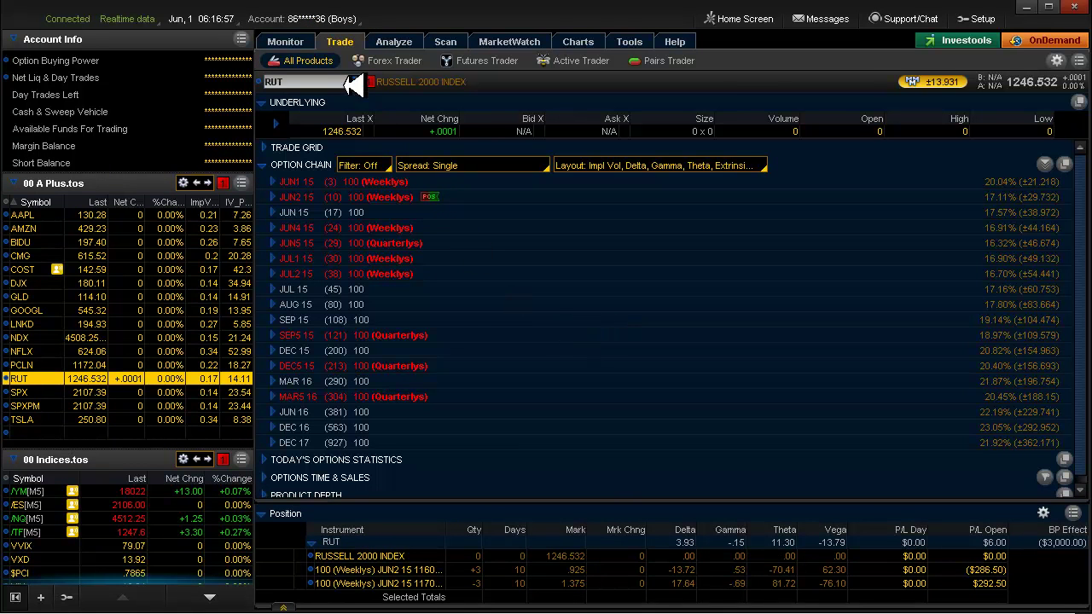
left_click(295, 41)
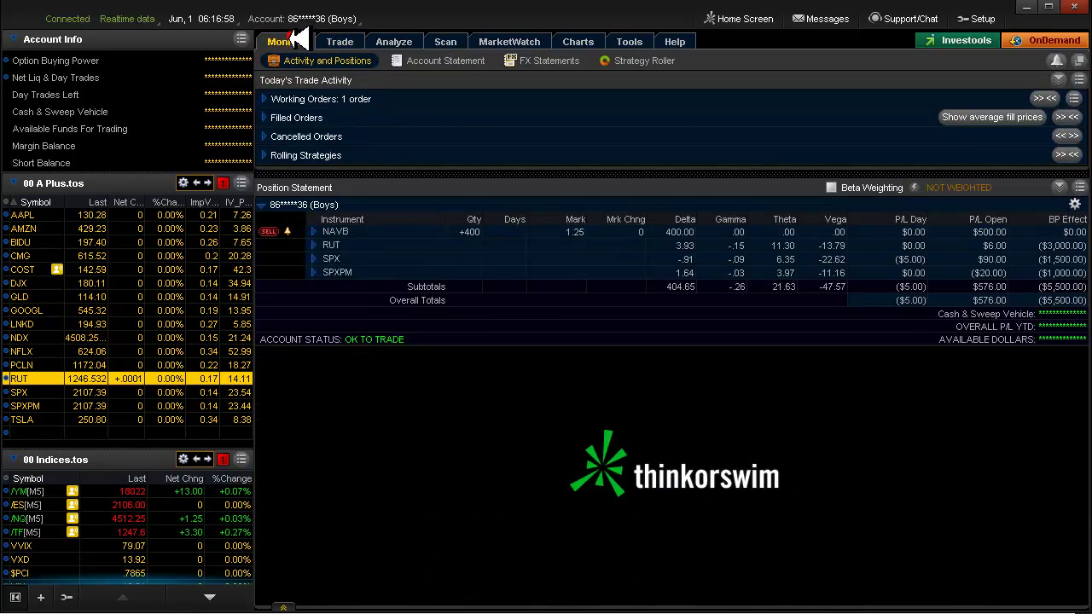
left_click(313, 245)
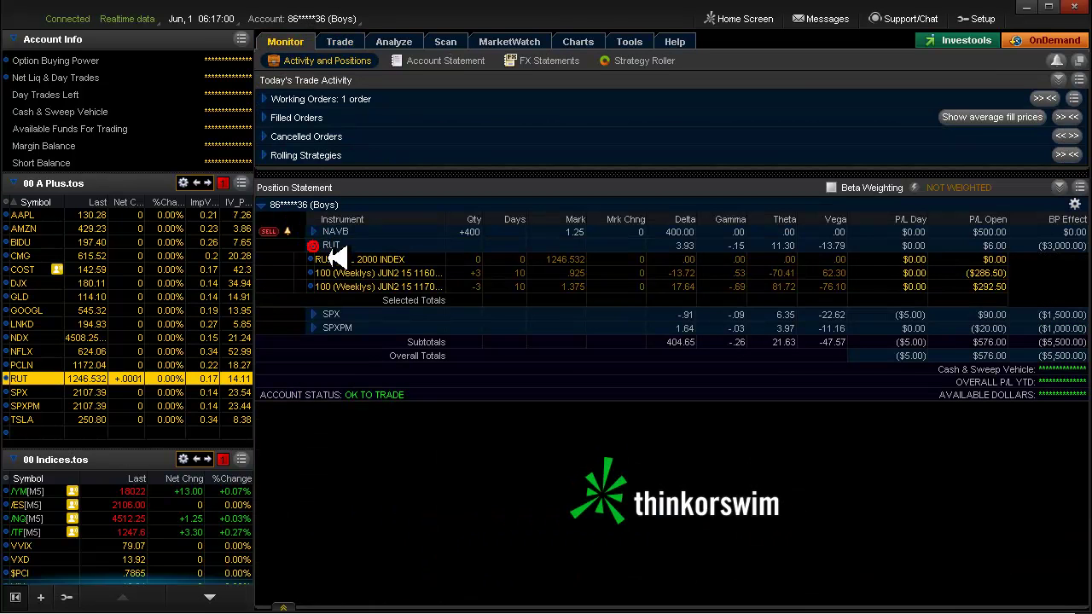
Create and send a closing order for the last account's RUT 1170/1160 put vertical.
left_click(434, 271)
left_click(435, 285, "ctrl")
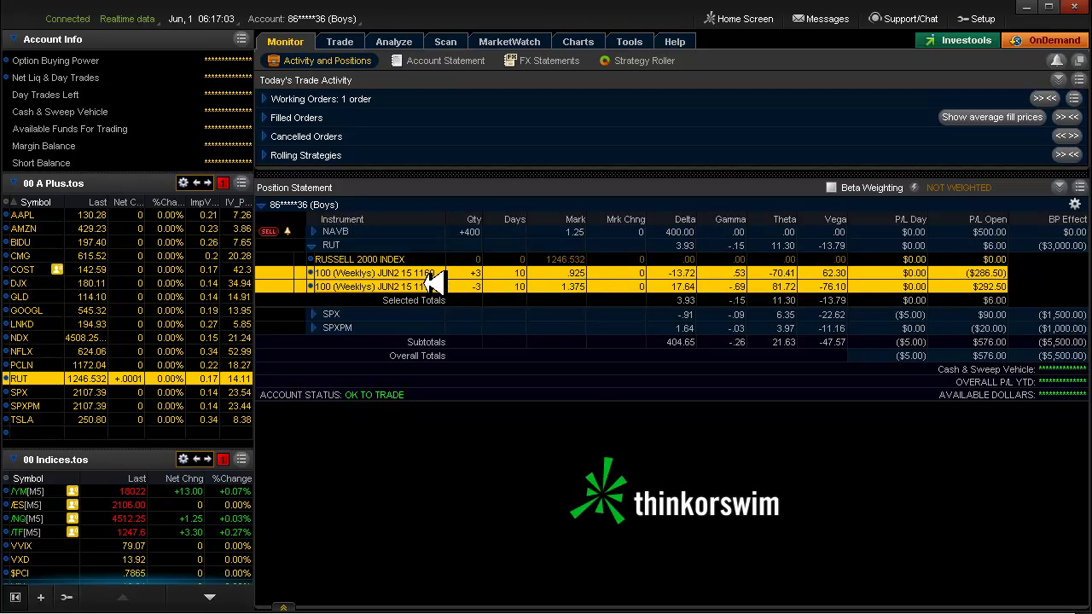
right_click(435, 285)
mouse_move(452, 294)
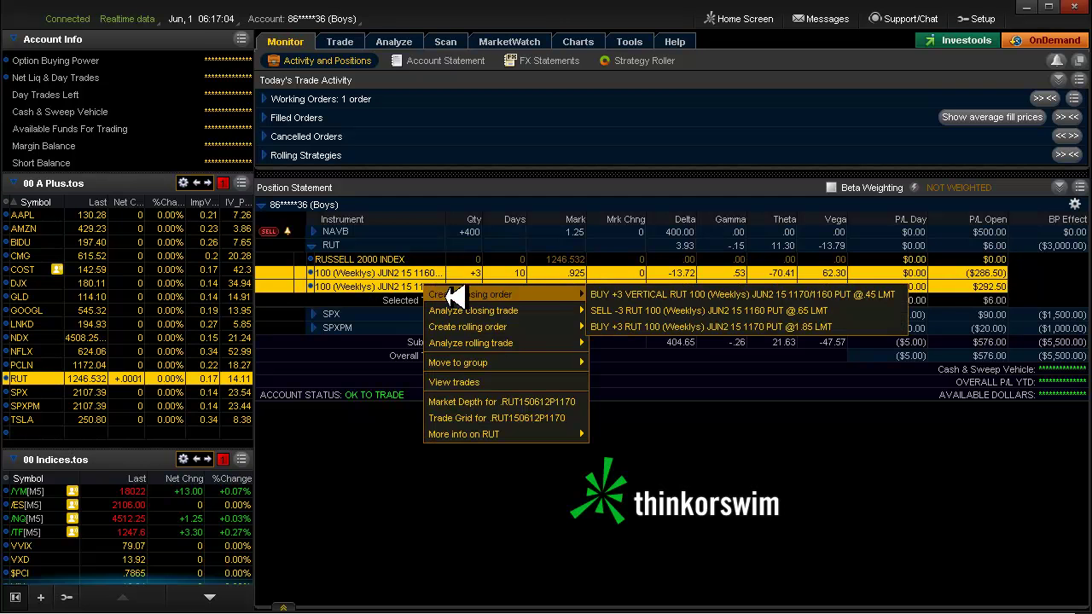
left_click(664, 295)
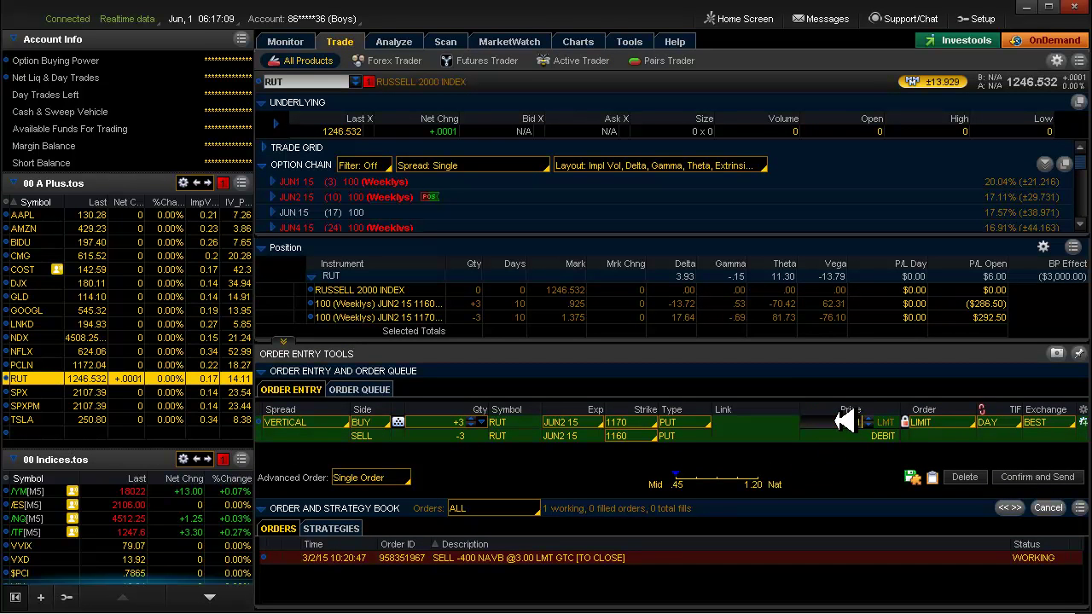
left_click(1001, 476)
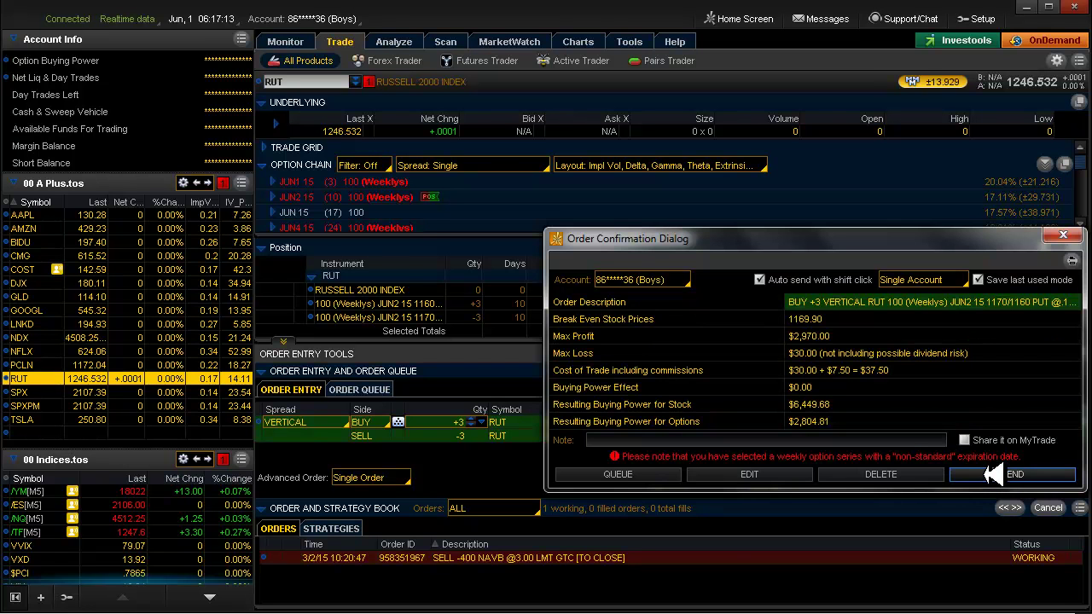
left_click(992, 475)
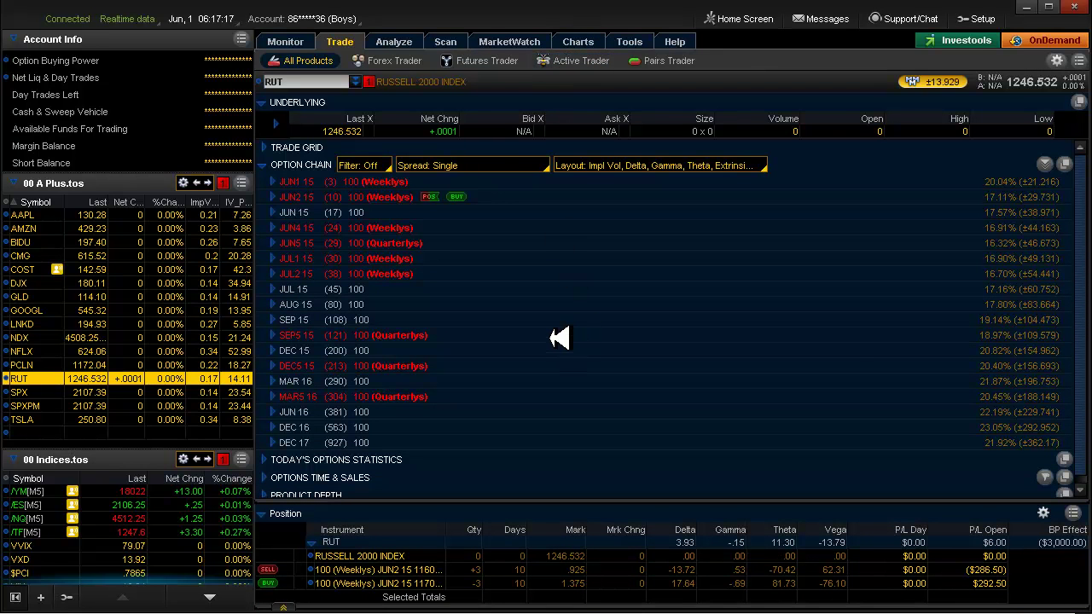
Load RUT in the separate chart window, then return to the main window.
key("alt+Tab")
key("alt+Tab")
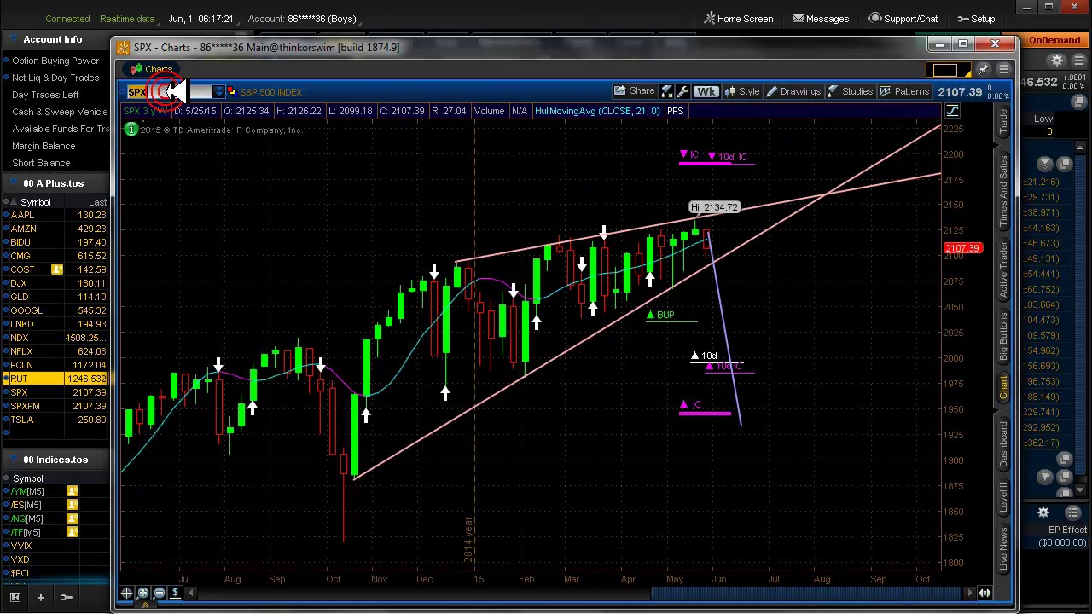
left_click(175, 92)
type("RUT")
key("Return")
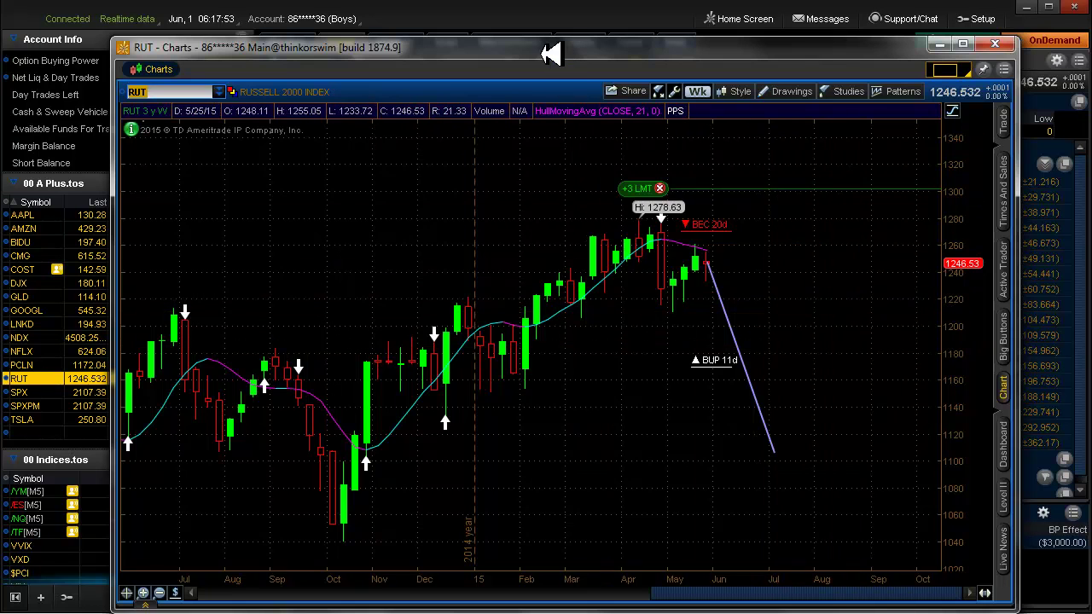
left_click(554, 24)
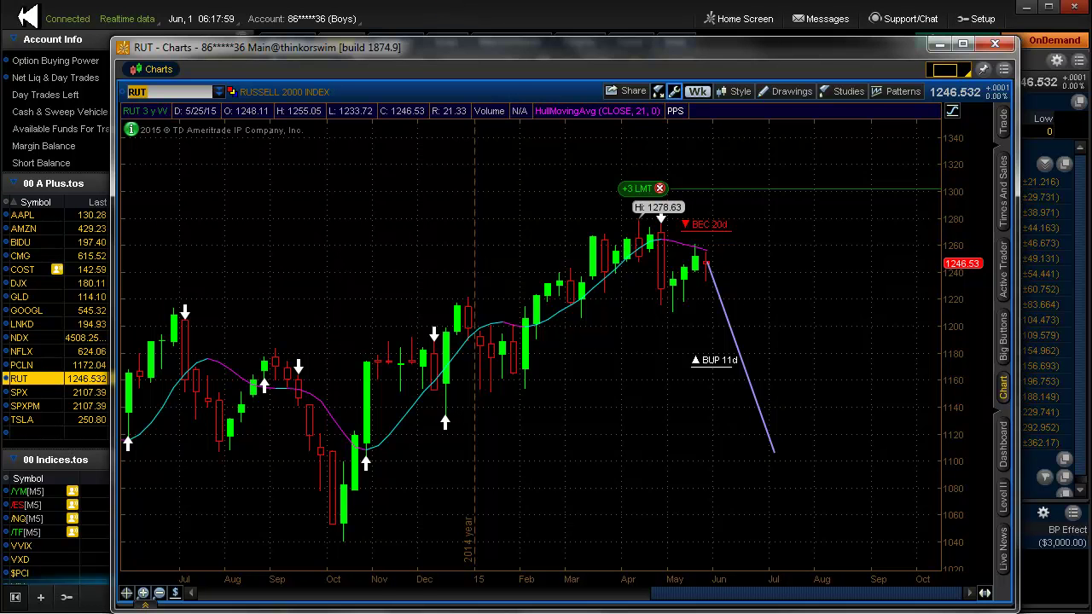
Show the order book for <TOTAL> (ALL ACCOUNTS) in the main trading window.
key("alt+Tab")
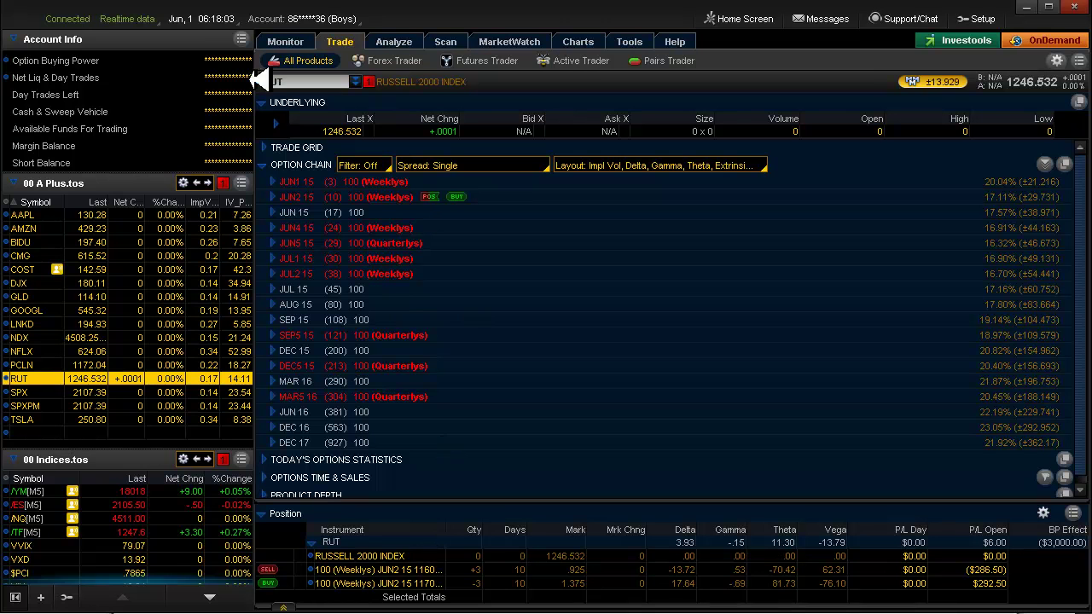
left_click(316, 18)
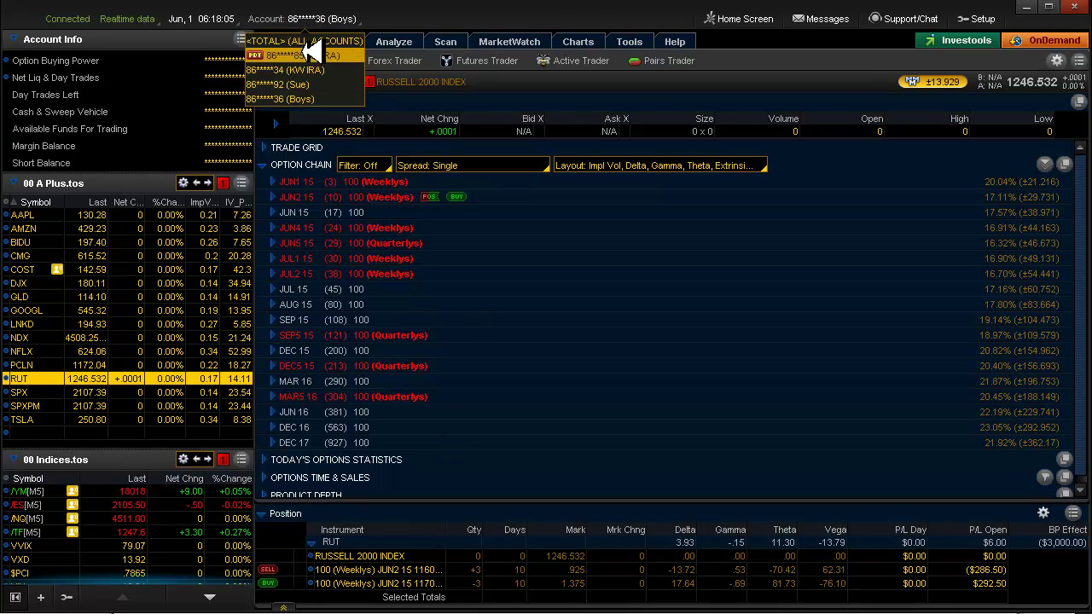
left_click(307, 40)
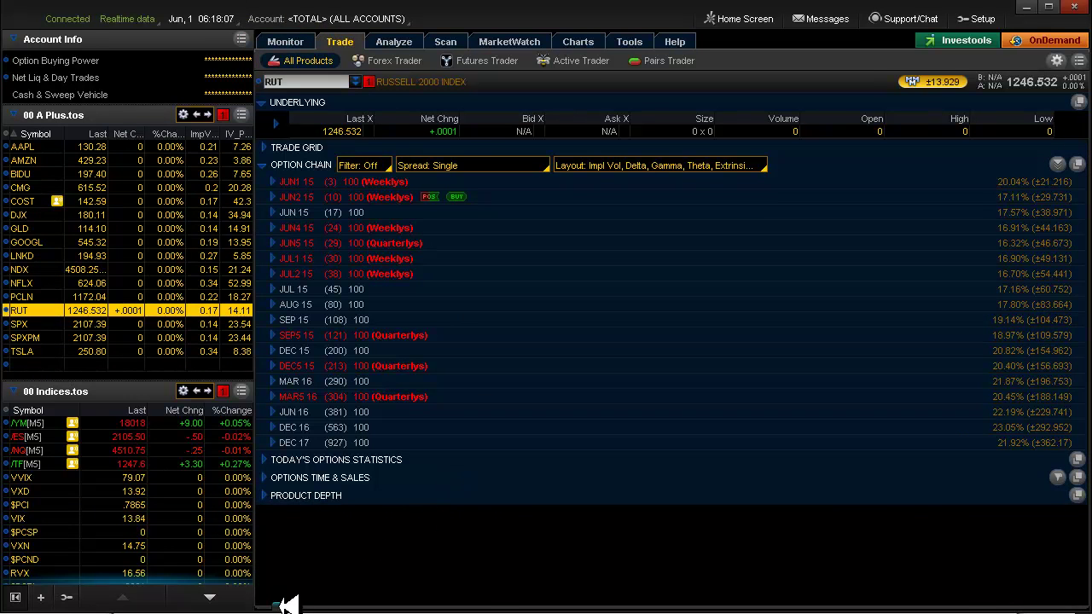
left_click(287, 605)
Cancel/replace the working RUT vertical order as GTC, then switch to another account.
right_click(861, 558)
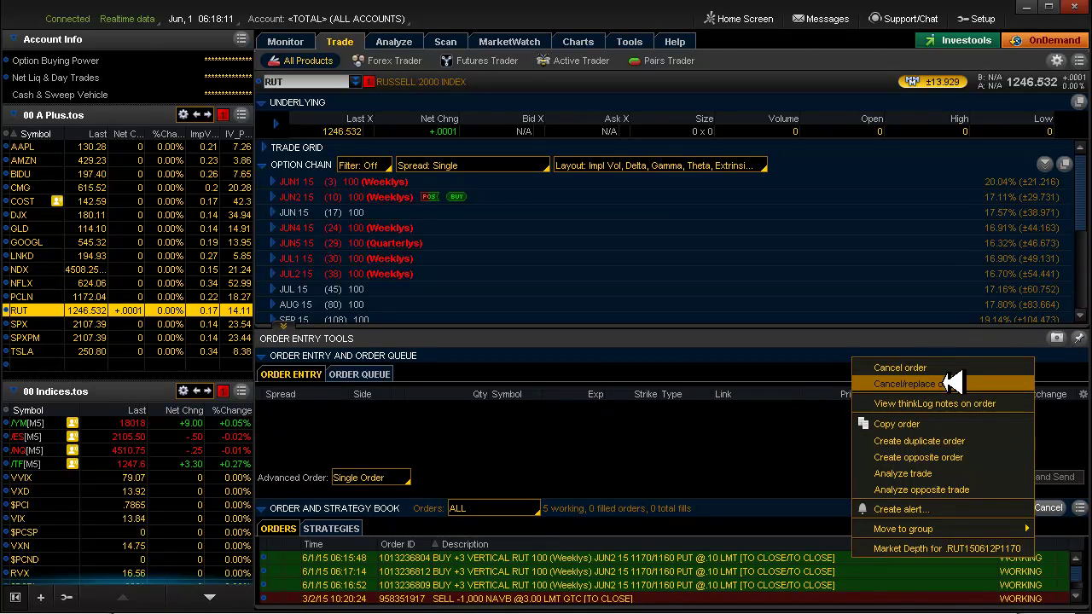
left_click(987, 384)
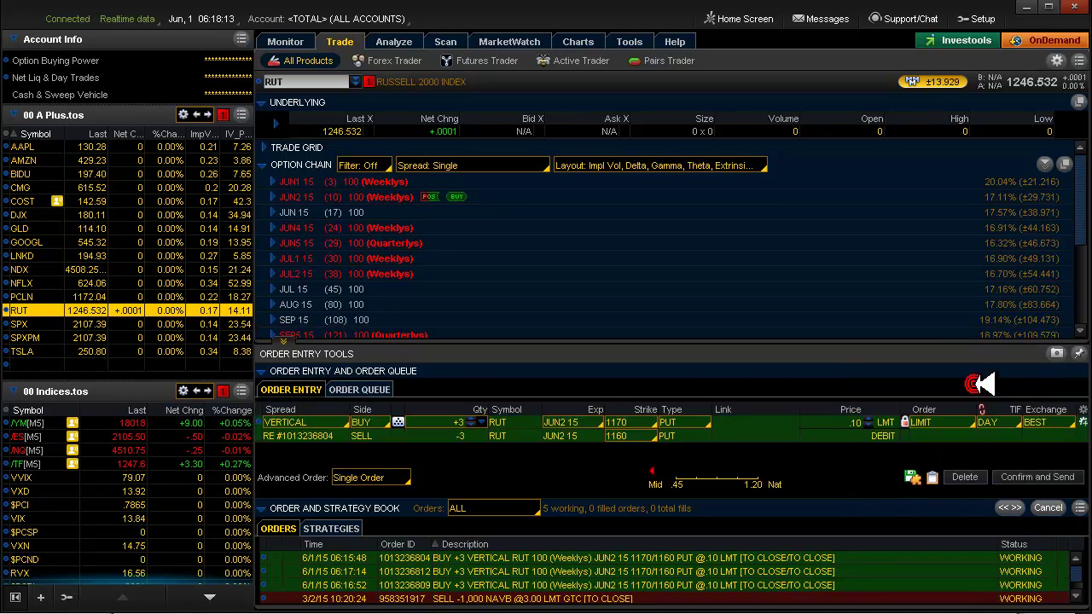
left_click(1006, 422)
left_click(1004, 447)
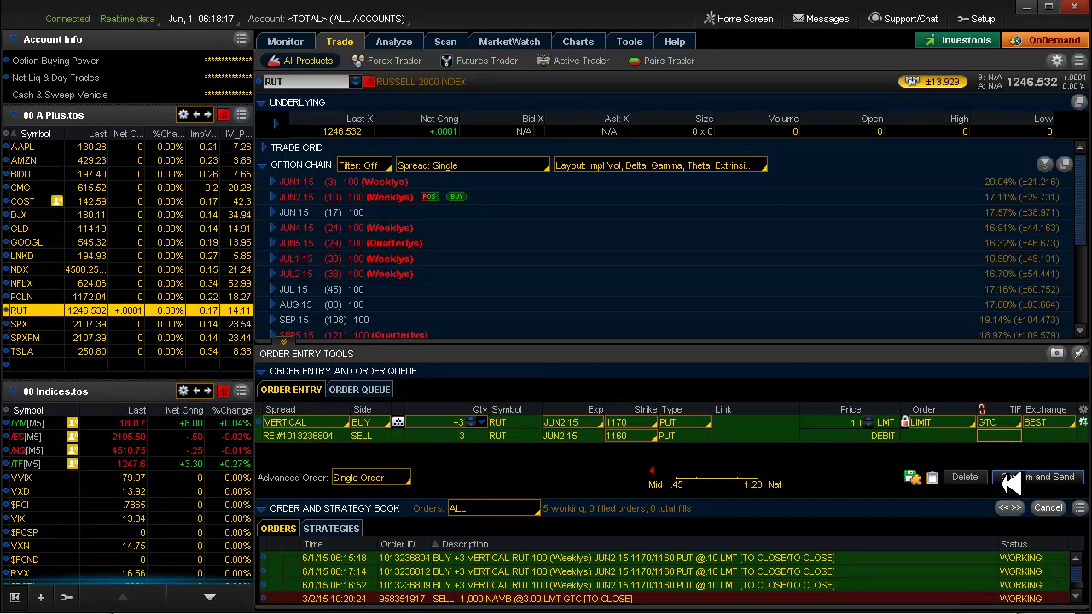
left_click(1008, 478)
left_click(1005, 474)
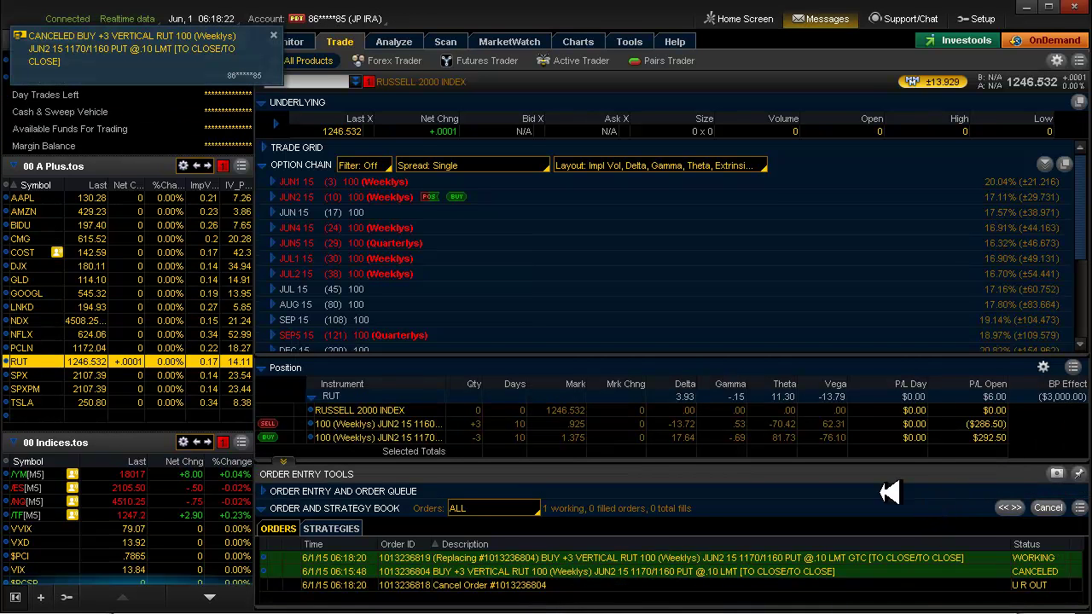
left_click(351, 14)
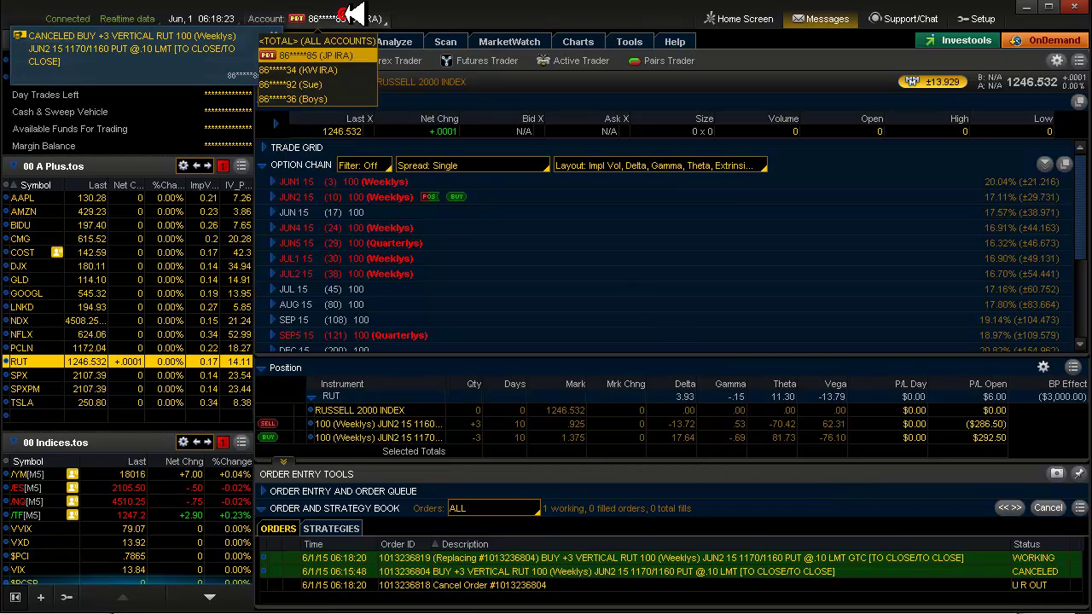
left_click(345, 70)
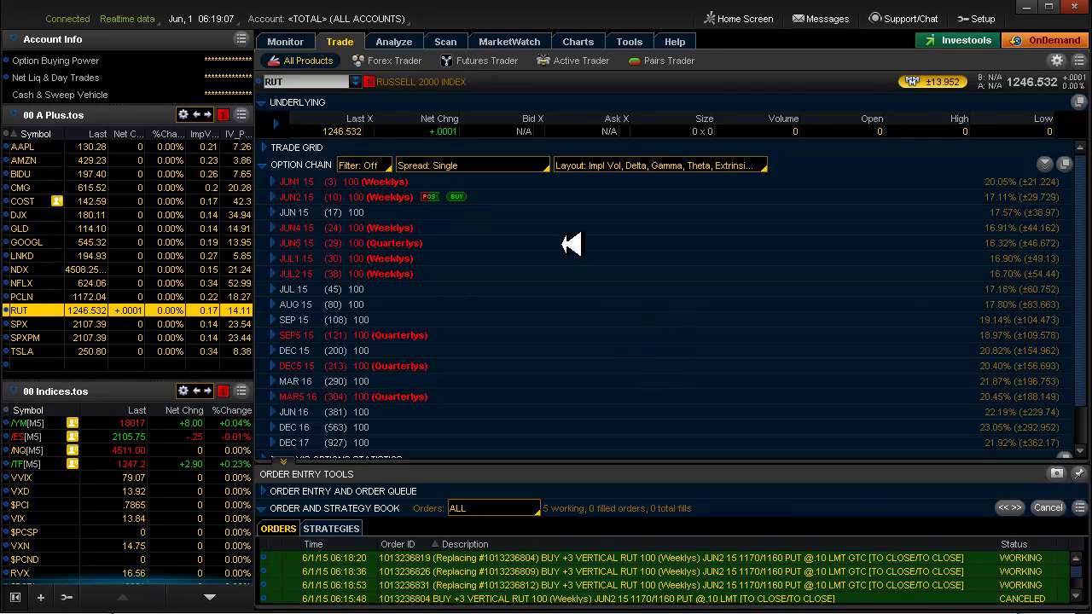
Bring up the linked charts and step through AAPL, AMZN and BIDU.
left_click(578, 42)
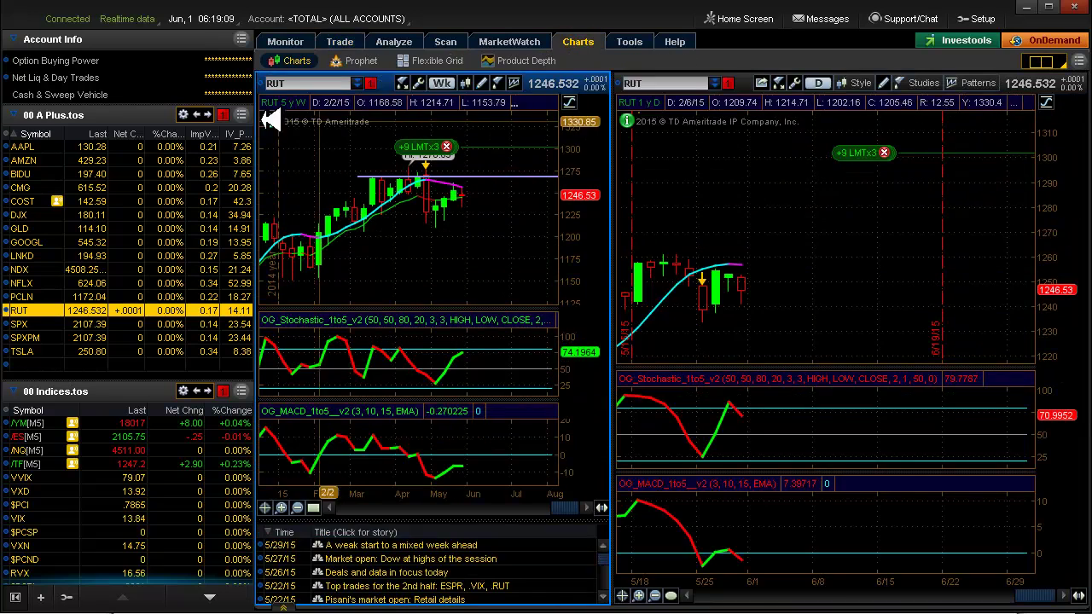
key("Home")
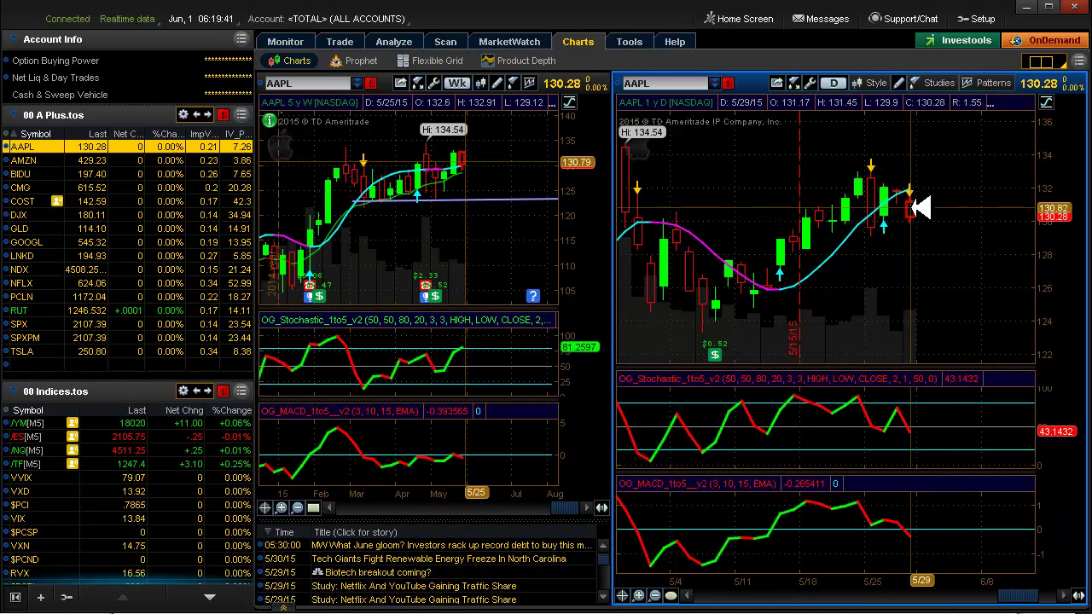
left_click(56, 160)
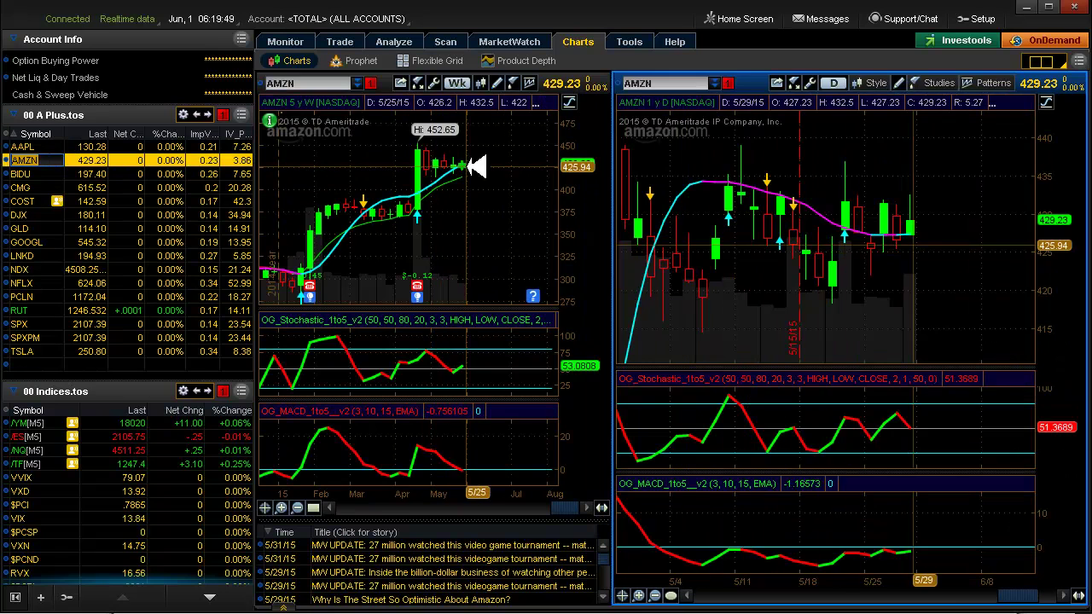
left_click(39, 174)
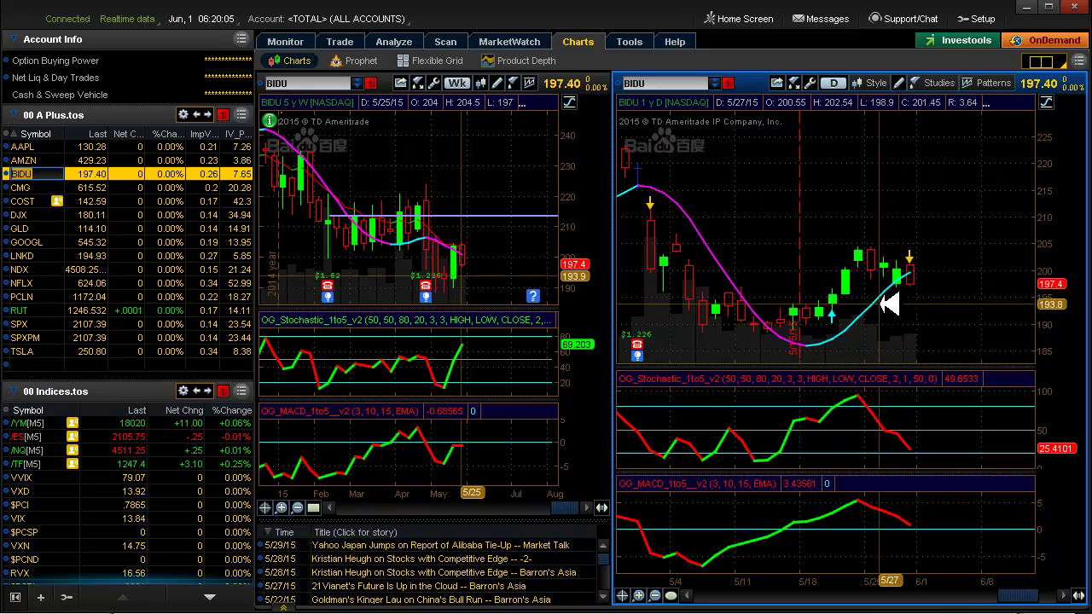
Load CMG, then COST, into the linked weekly and daily charts.
left_click(47, 188)
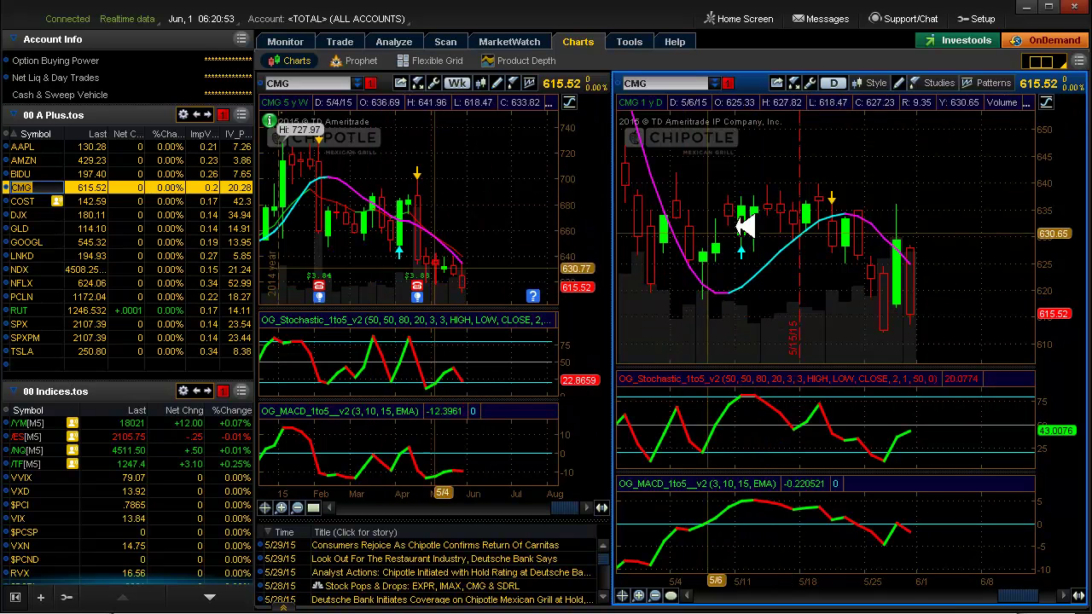
left_click(34, 201)
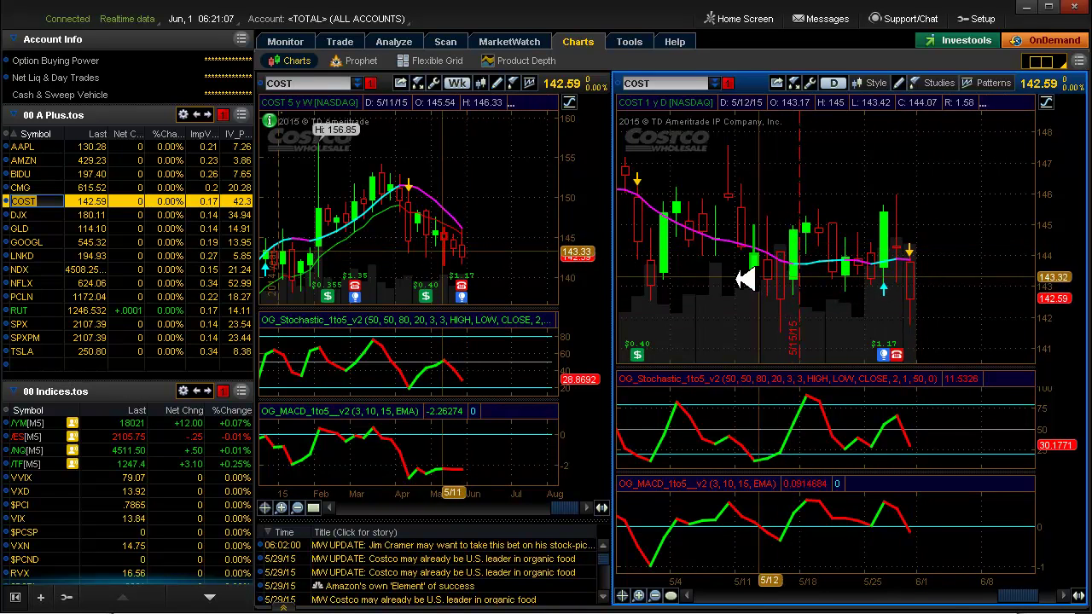
Step the linked charts through DJX, GLD, GOOGL and LNKD.
left_click(41, 214)
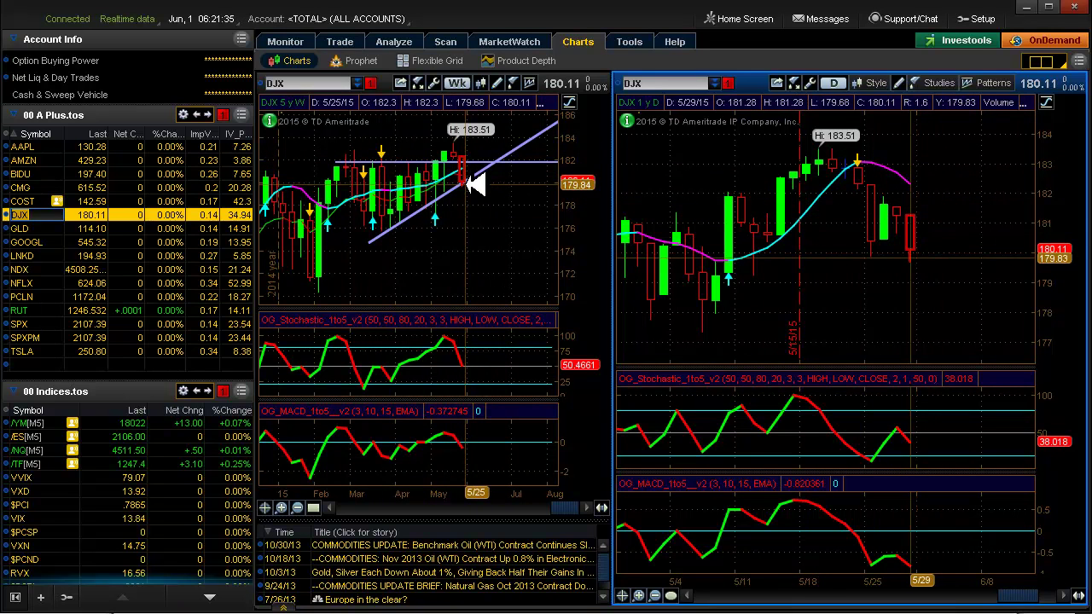
mouse_move(473, 185)
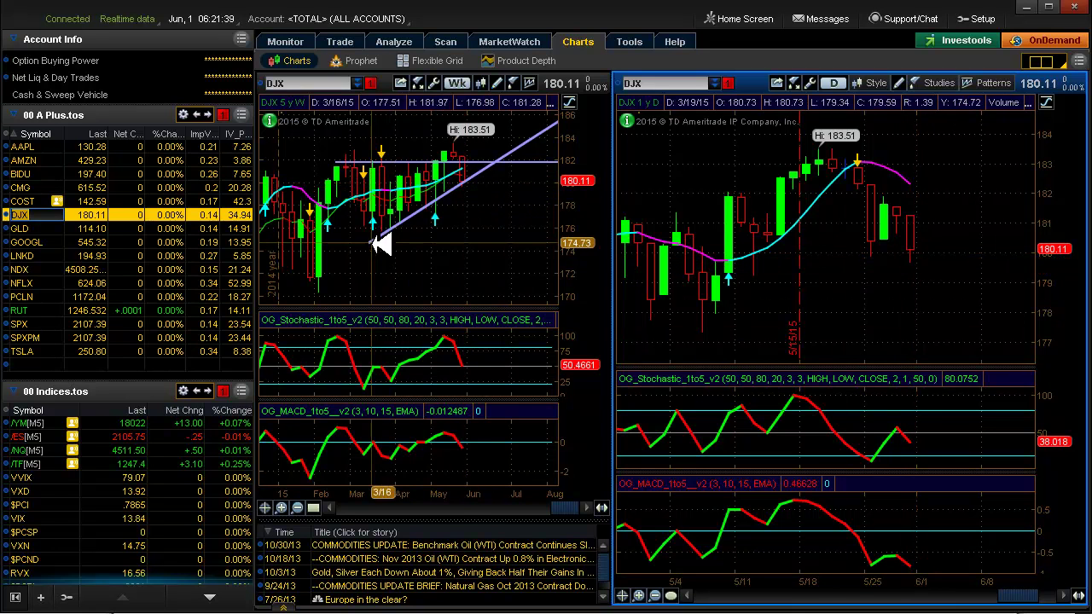
left_click(56, 229)
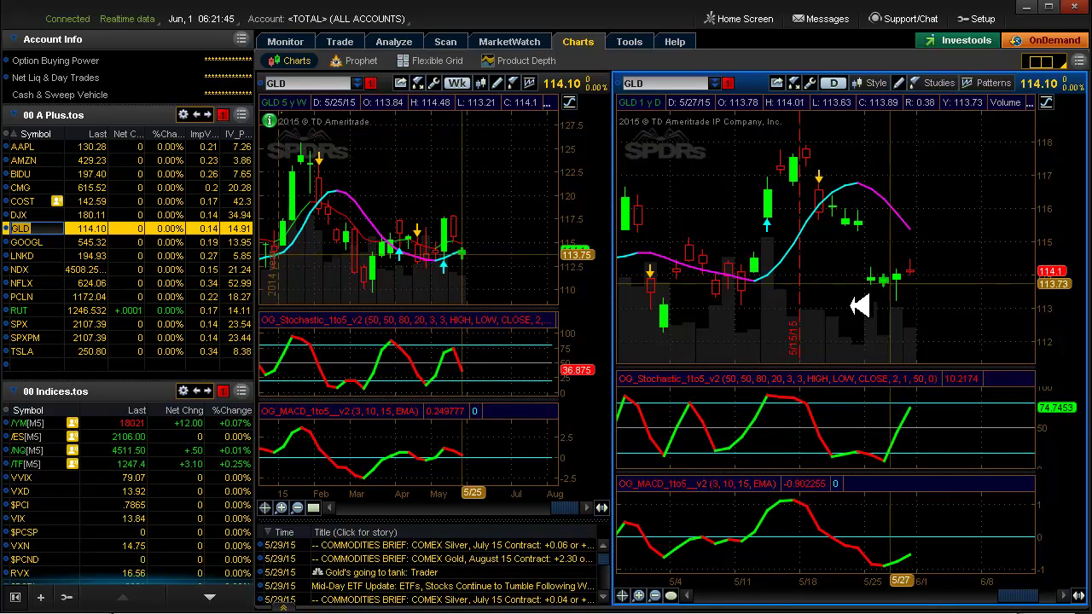
left_click(51, 242)
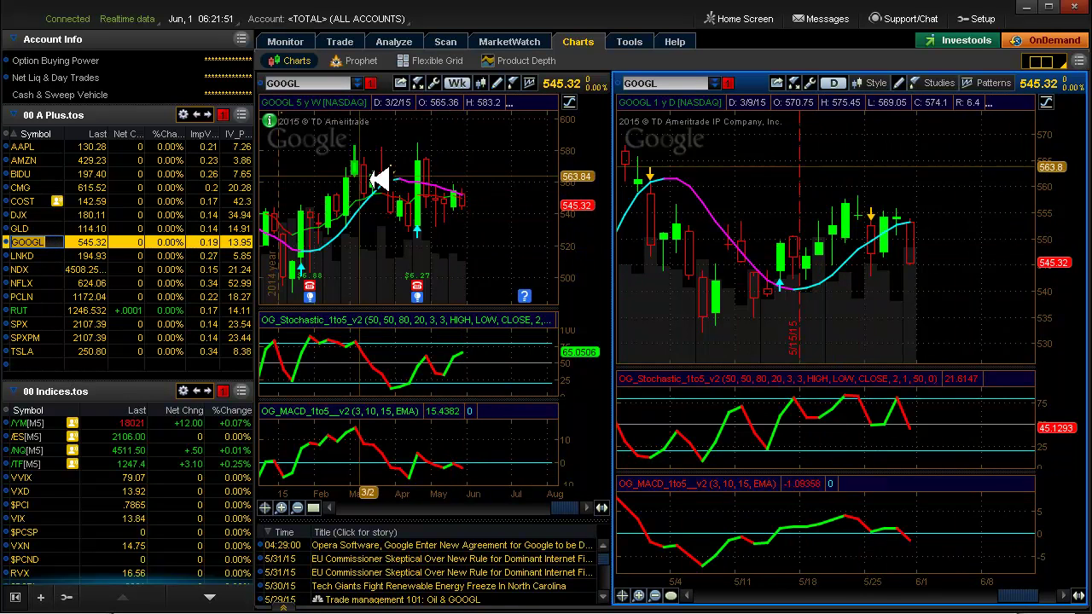
left_click(51, 256)
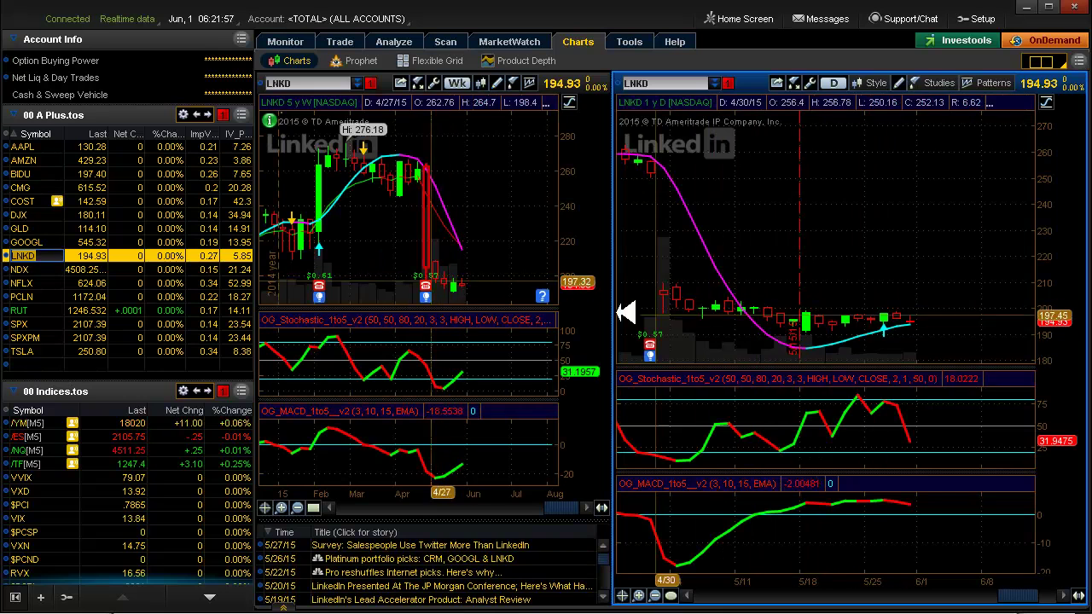
Load NDX, NFLX and PCLN in turn into the linked weekly and daily charts, scrolling NFLX's daily chart.
left_click(34, 269)
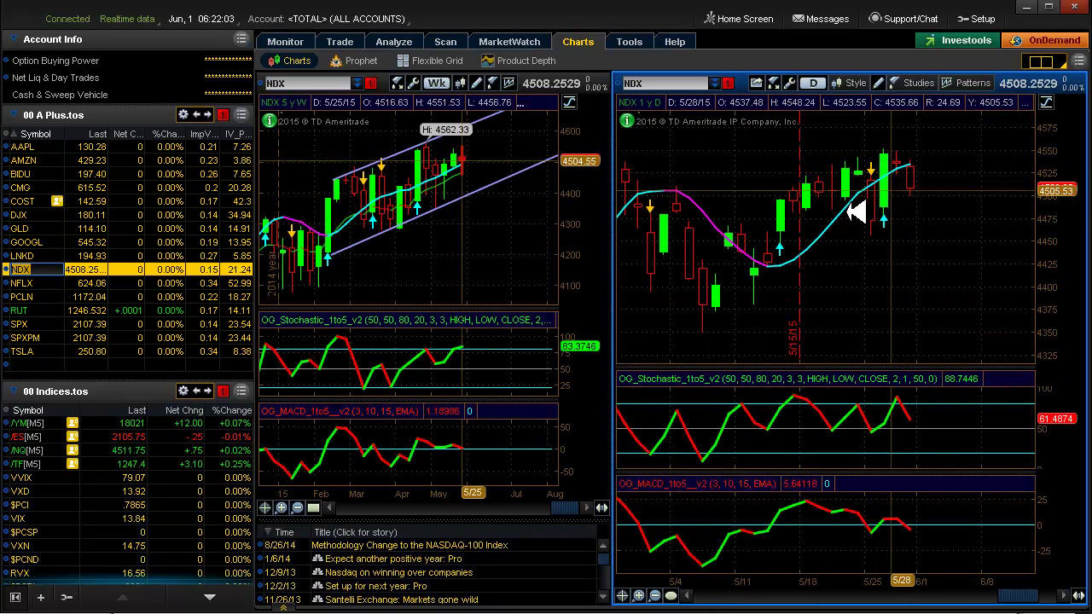
left_click(43, 283)
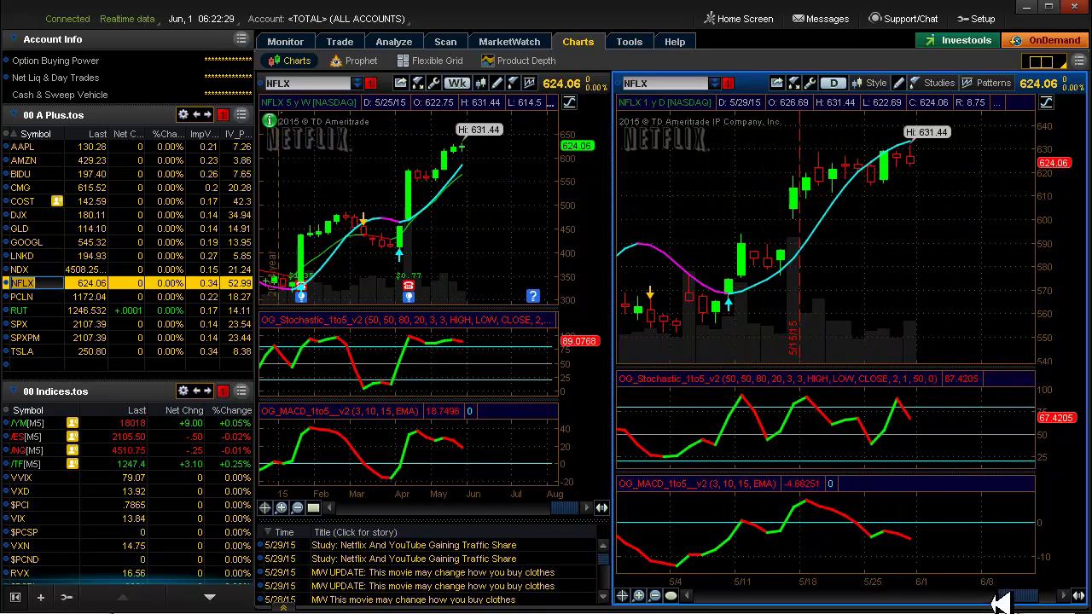
mouse_move(1019, 596)
left_mouse_down()
mouse_move(999, 598)
mouse_move(1013, 599)
left_mouse_up()
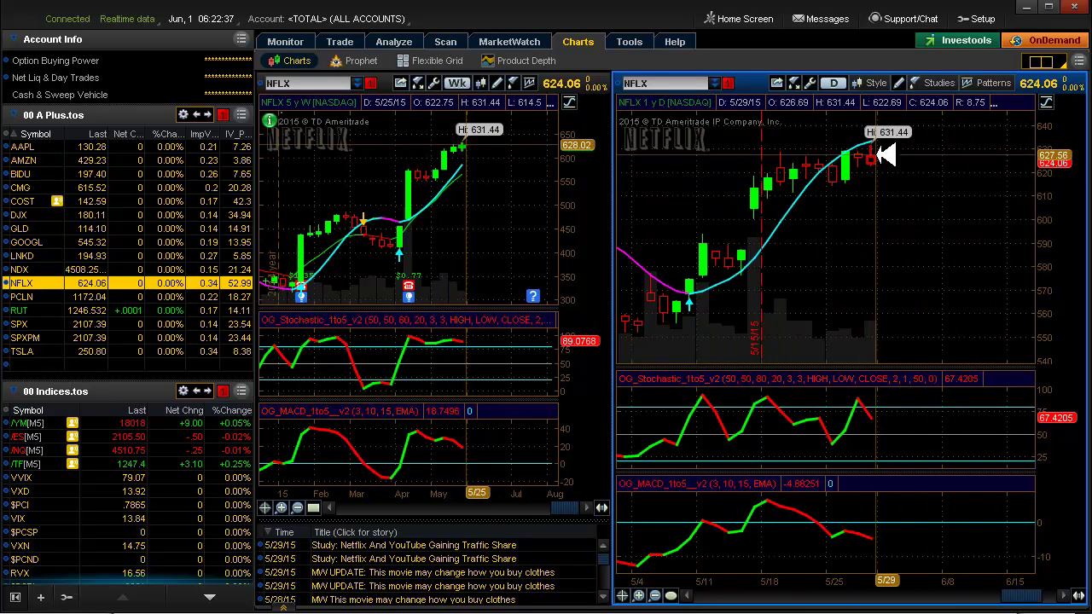
left_click(49, 297)
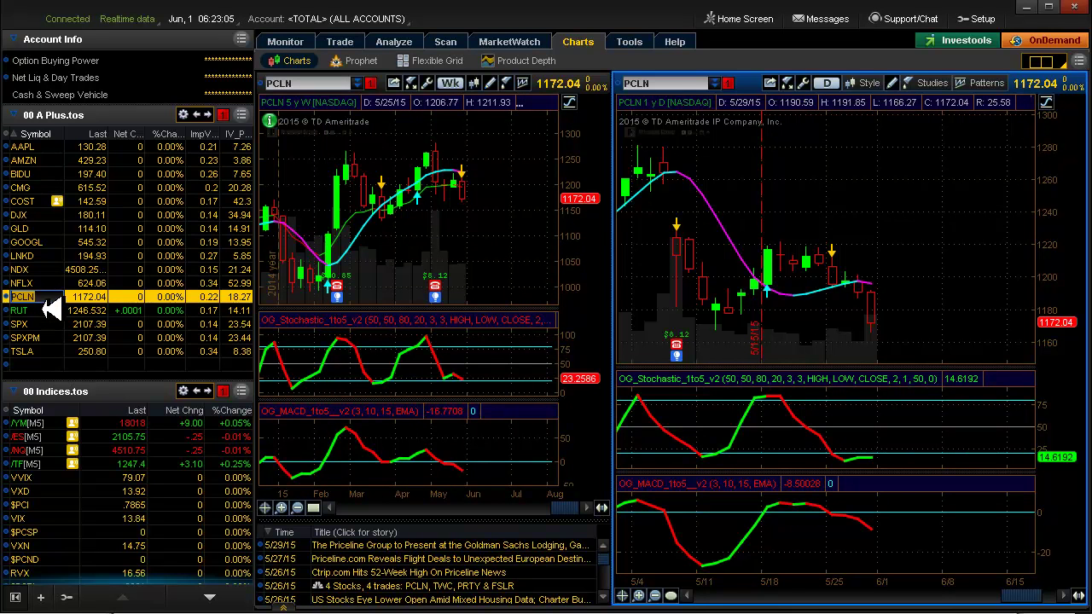
Switch both linked charts to TSLA, last at 250.80.
left_click(52, 350)
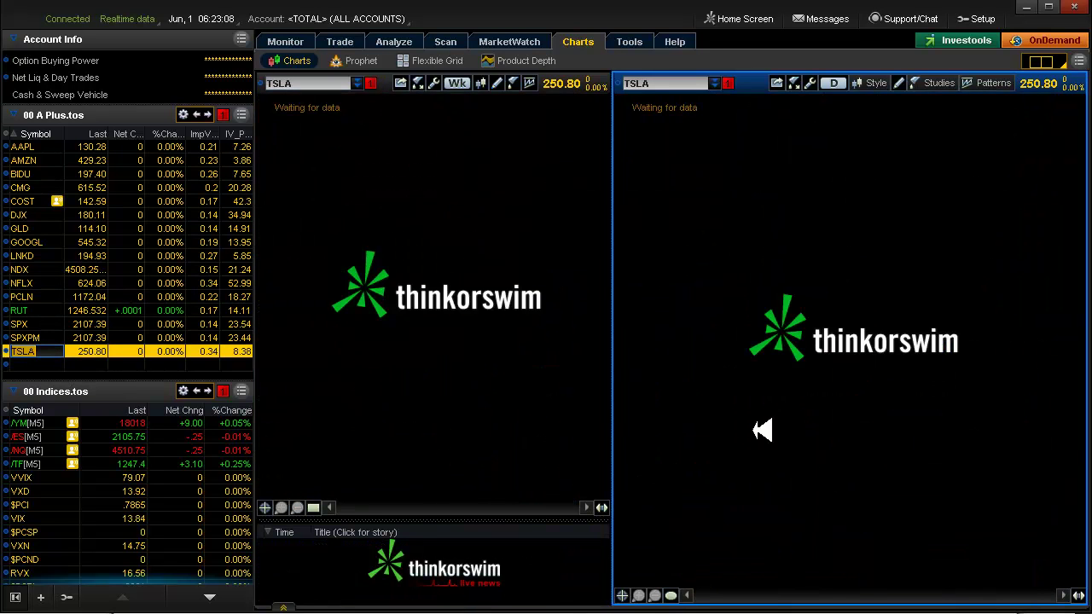